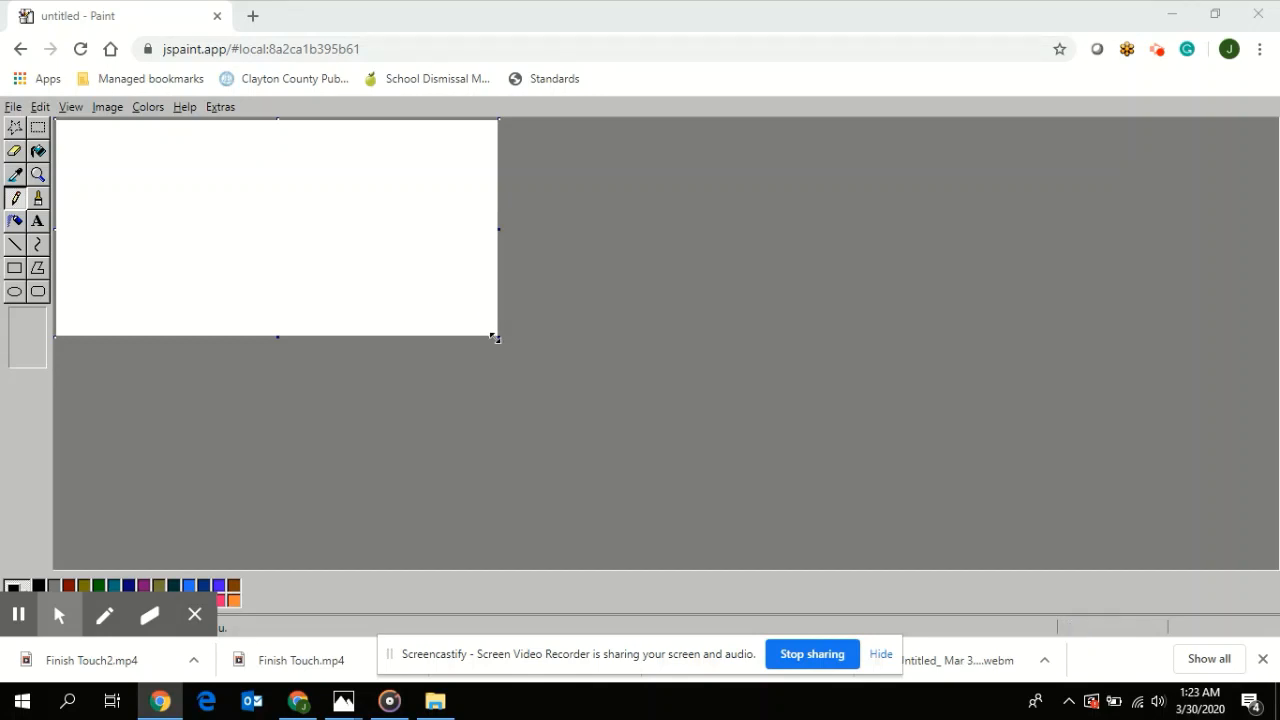
- Enlarge the blank canvas in both width and height, and dismiss the screen-recording toolbar and sharing notice
drag(503, 337, 632, 548)
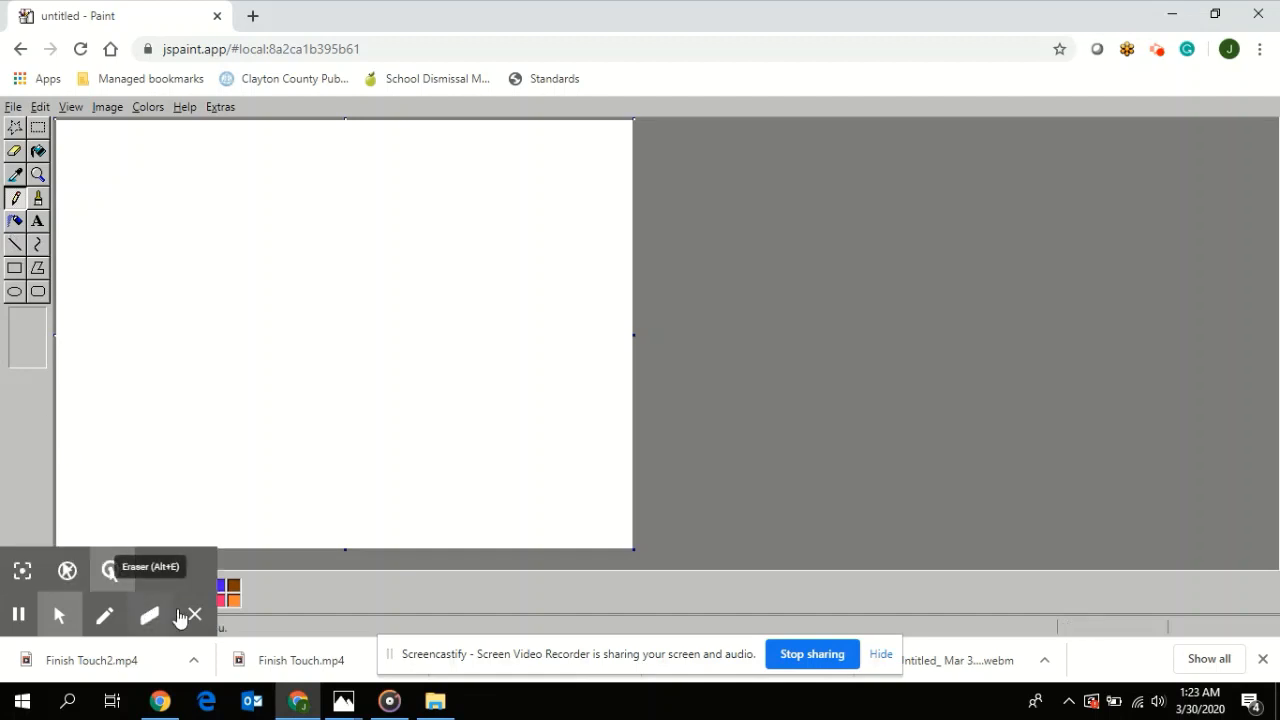
click(194, 615)
click(882, 655)
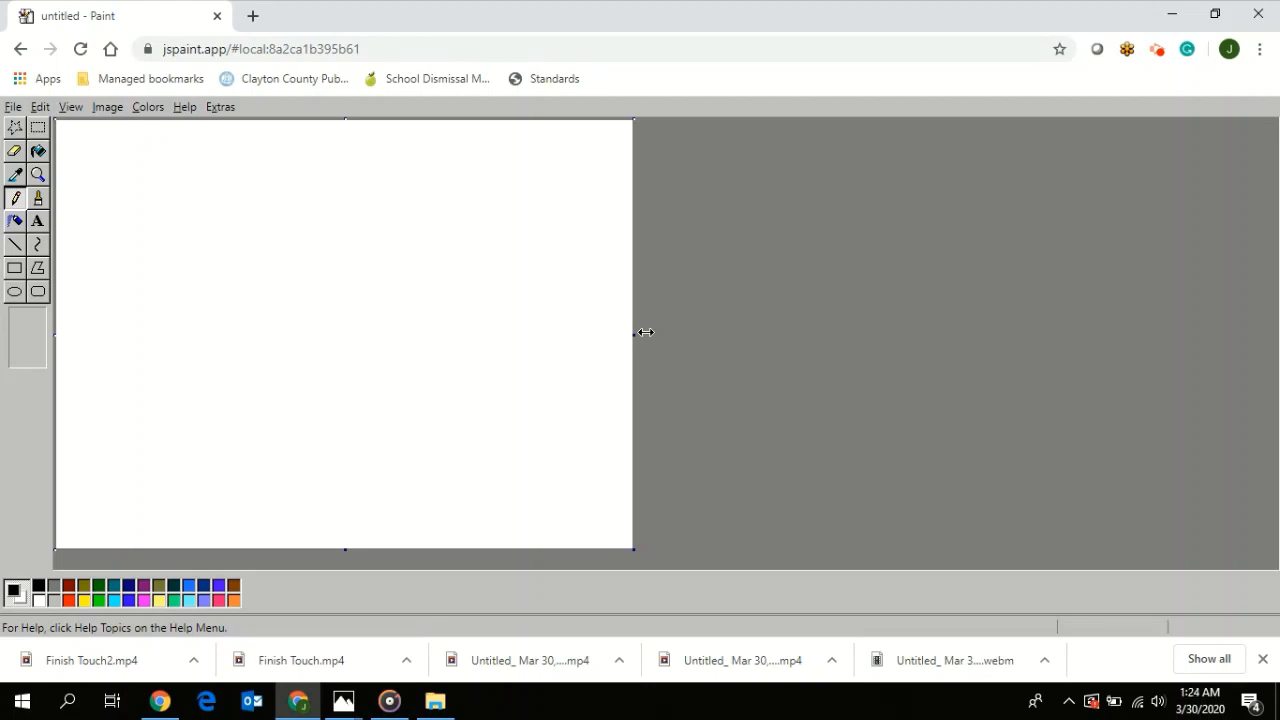
- Draw a thin looping scribble with the Pencil near the canvas's upper-left corner, and beside it a thick U shape with the round Brush
click(18, 204)
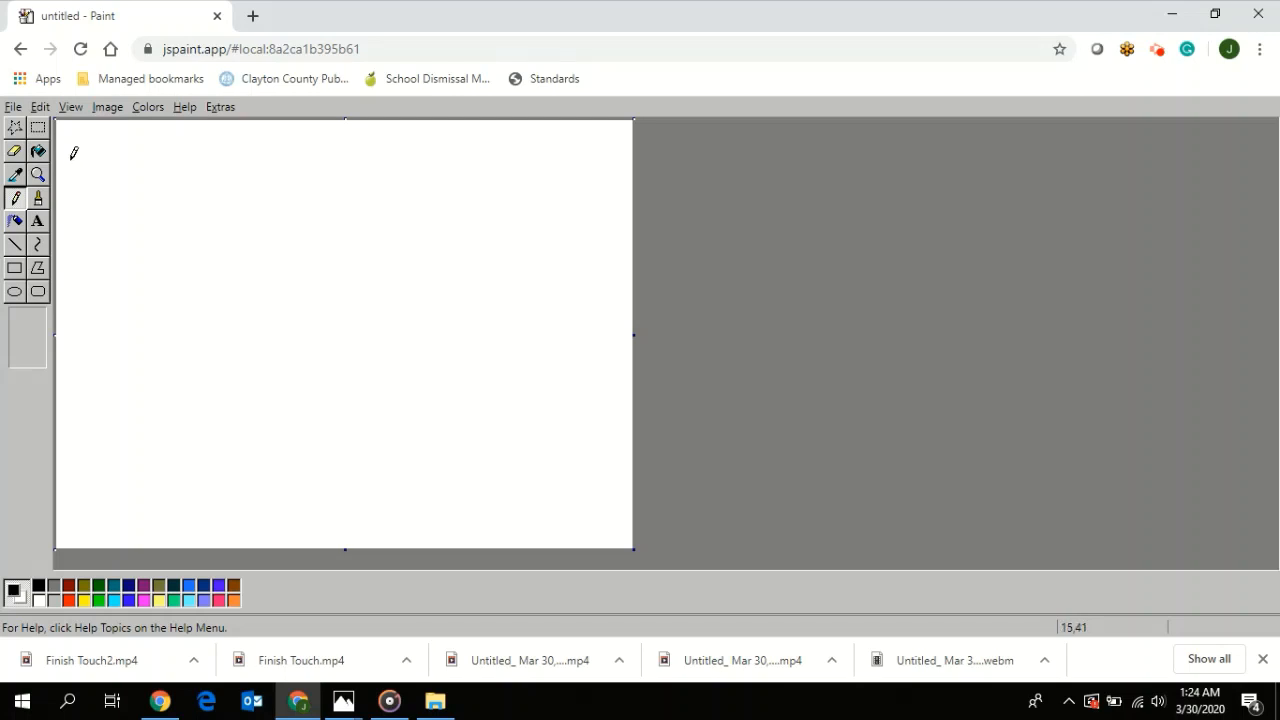
mouse_move(73, 160)
mouse_down()
mouse_move(102, 151)
mouse_move(68, 202)
mouse_move(93, 210)
mouse_move(119, 164)
mouse_move(115, 141)
mouse_move(78, 136)
mouse_move(67, 154)
mouse_move(102, 170)
mouse_move(95, 187)
mouse_move(136, 143)
mouse_up()
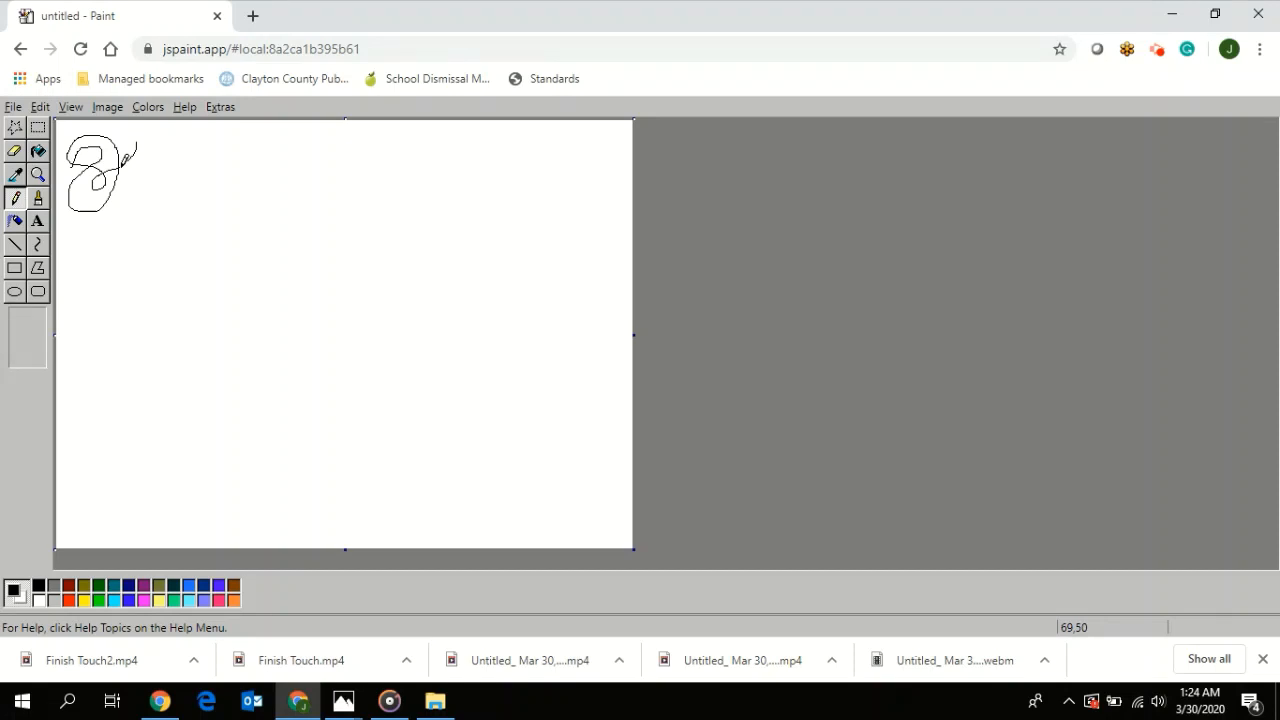
click(40, 205)
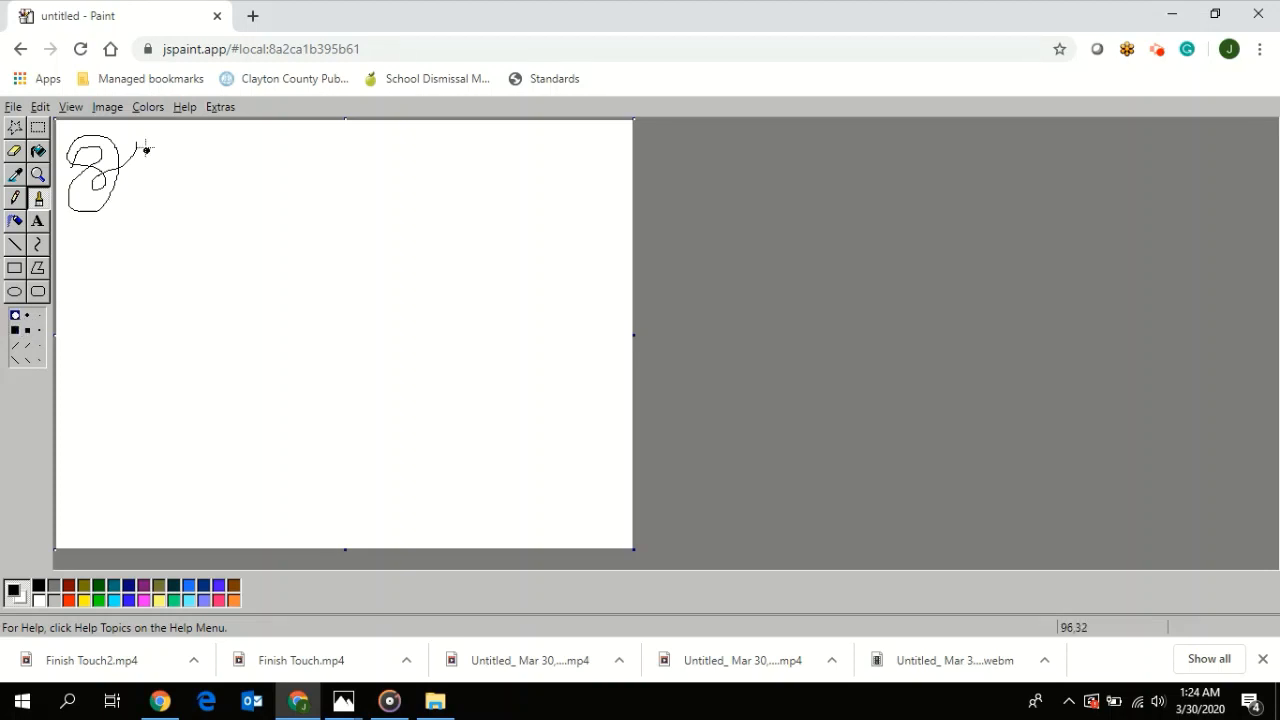
mouse_move(148, 139)
mouse_down()
mouse_move(153, 206)
mouse_move(176, 175)
mouse_move(172, 155)
mouse_up()
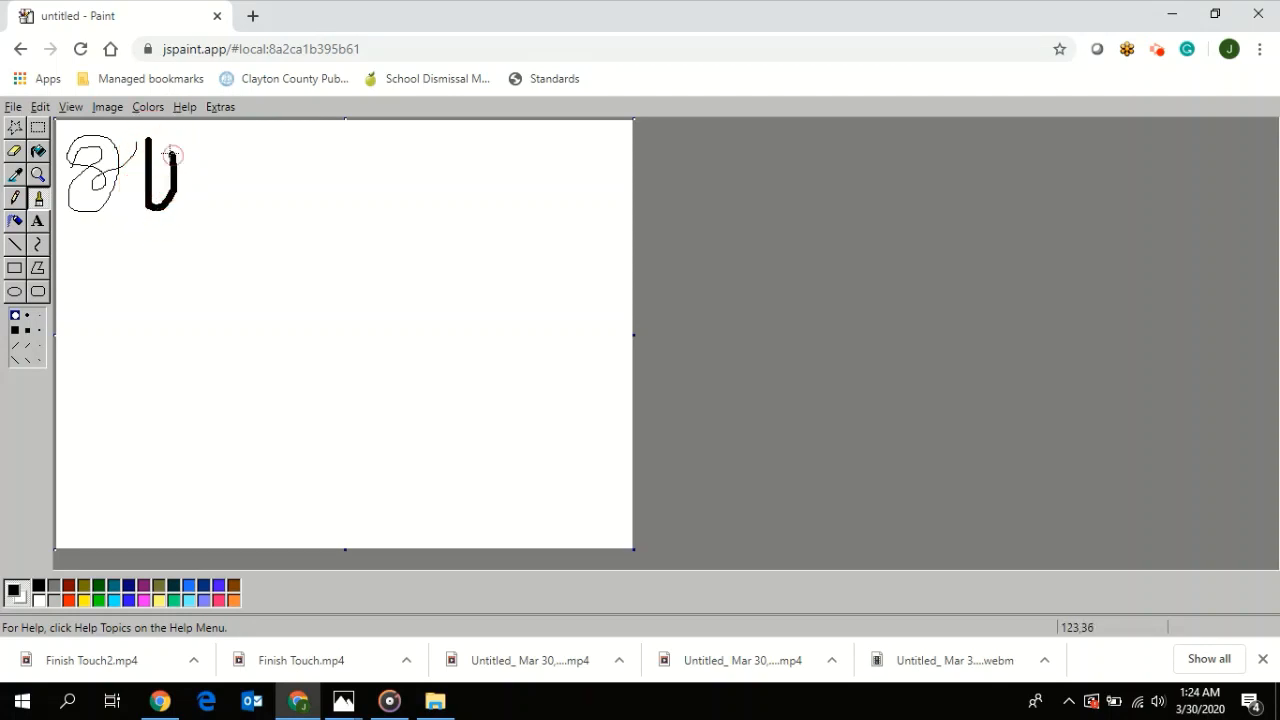
- Paint short vertical sample strokes beside the U using the largest square, both largest diagonal, and smallest round Brush tips
click(15, 330)
drag(205, 136, 205, 198)
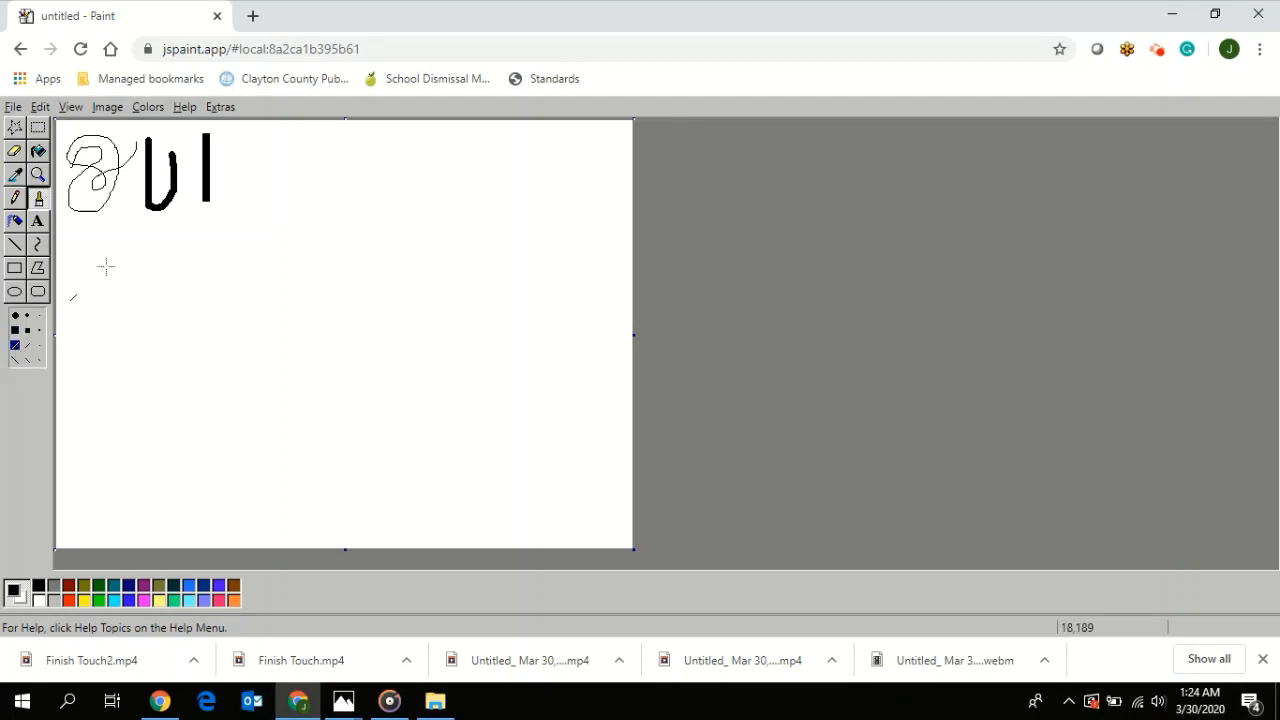
drag(237, 134, 232, 206)
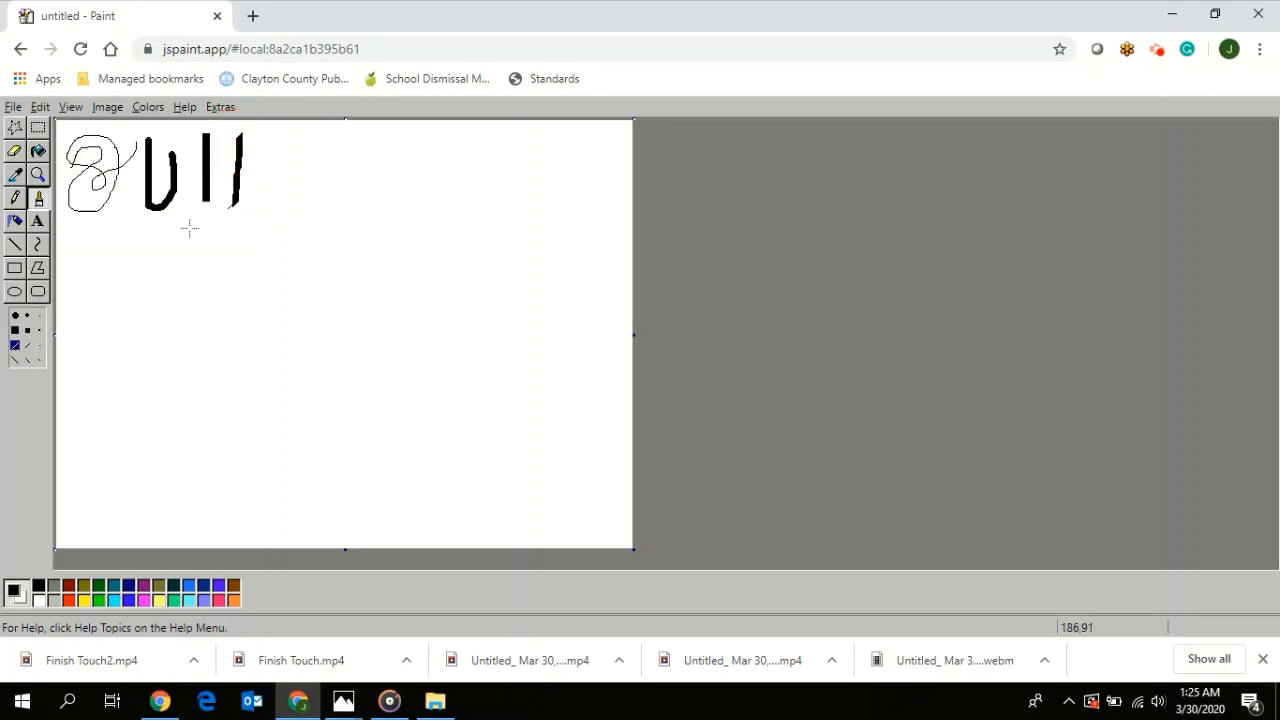
click(14, 360)
drag(259, 134, 262, 205)
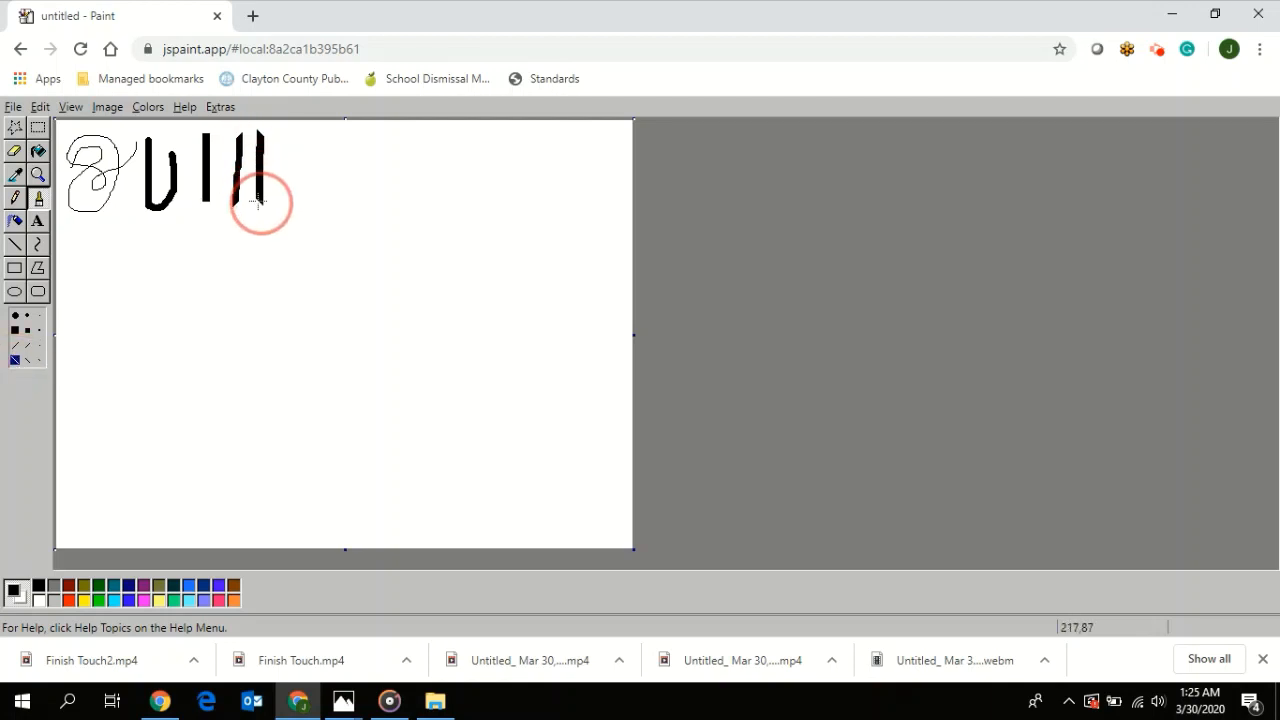
click(40, 316)
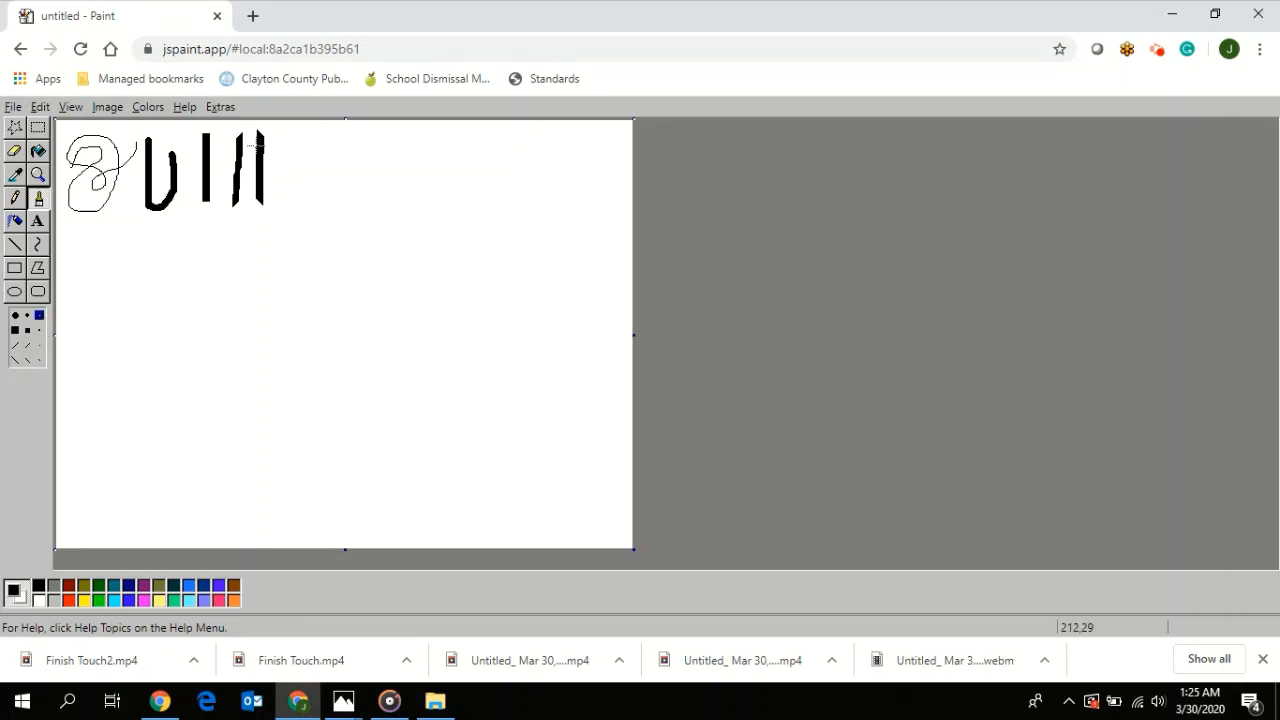
click(184, 168)
drag(184, 168, 183, 205)
- Paint a thick freehand triangle beside the sample strokes using the largest round Brush tip
click(14, 245)
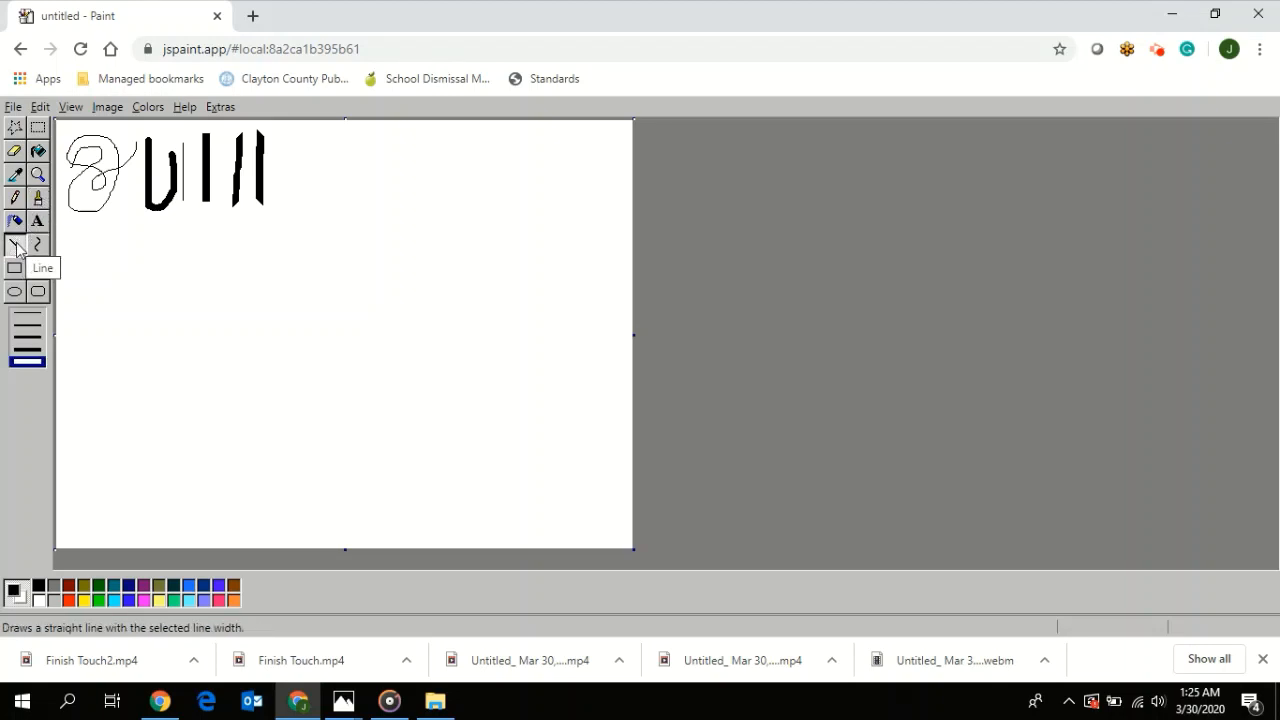
click(38, 197)
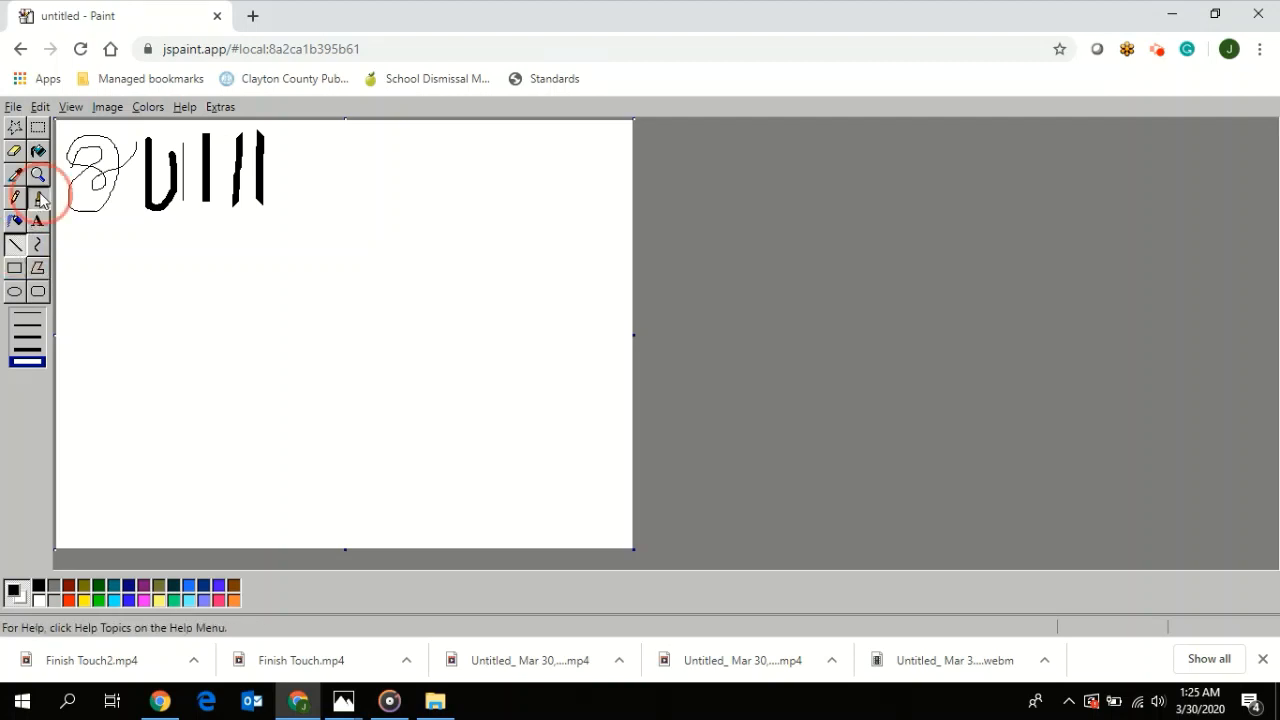
click(15, 315)
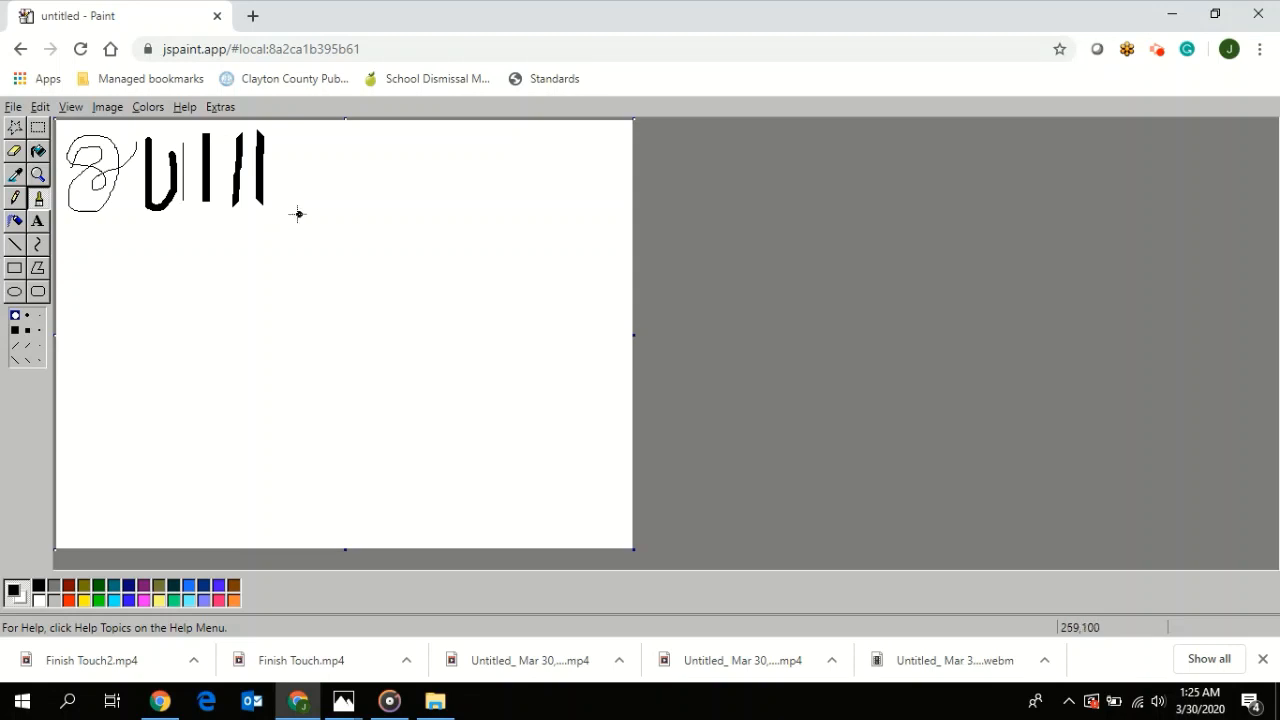
mouse_move(298, 215)
mouse_down()
mouse_move(334, 128)
mouse_move(390, 213)
mouse_move(298, 217)
mouse_up()
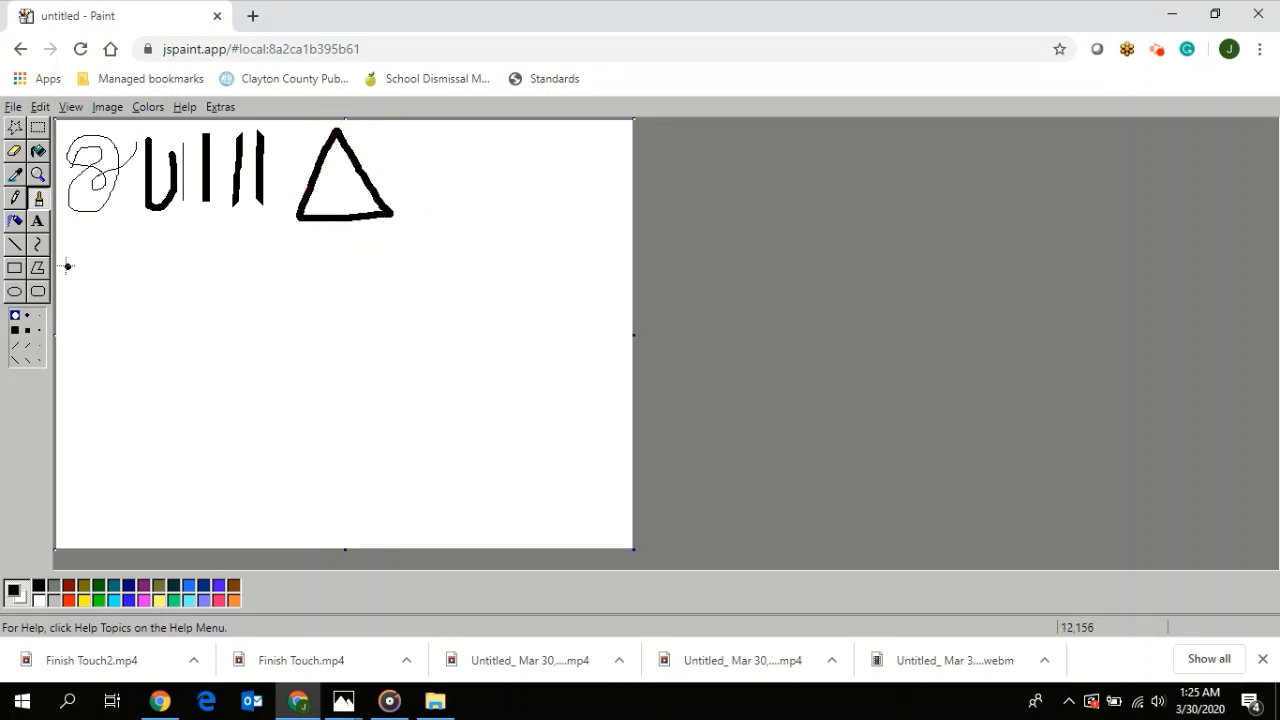
- Draw a second triangle beside the first from straight Line segments at the second-thickest width
click(16, 246)
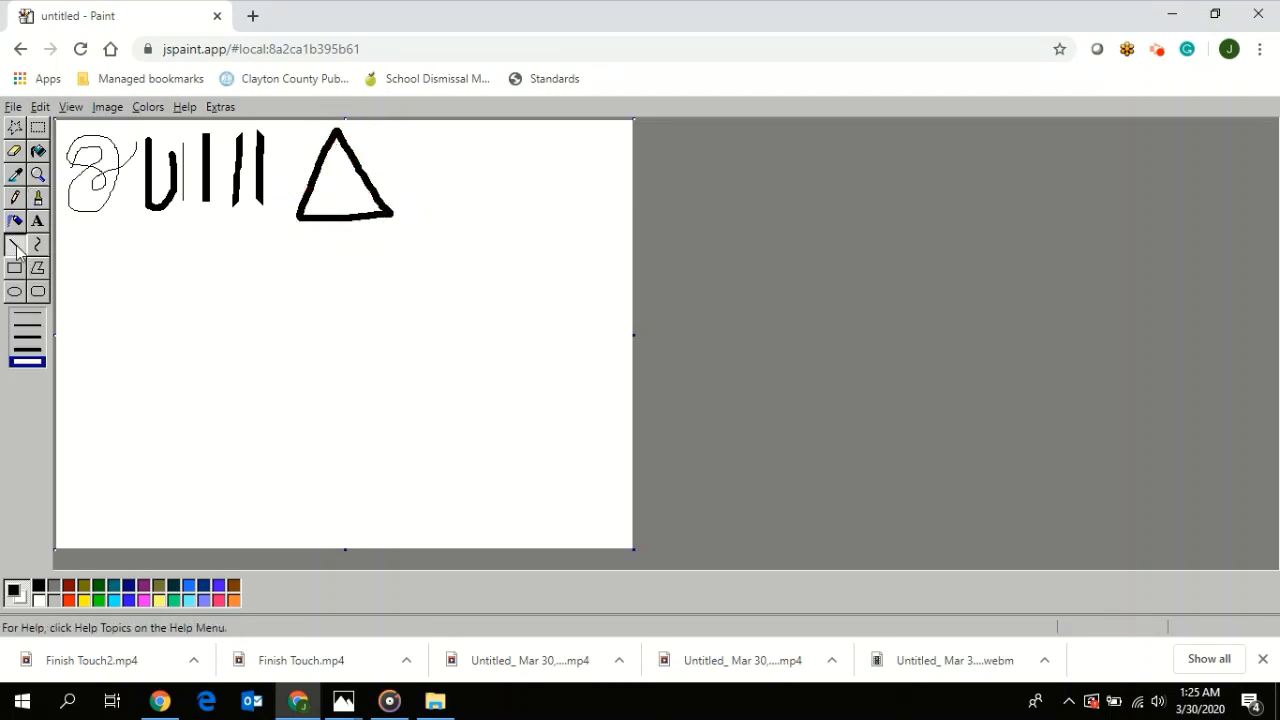
click(27, 349)
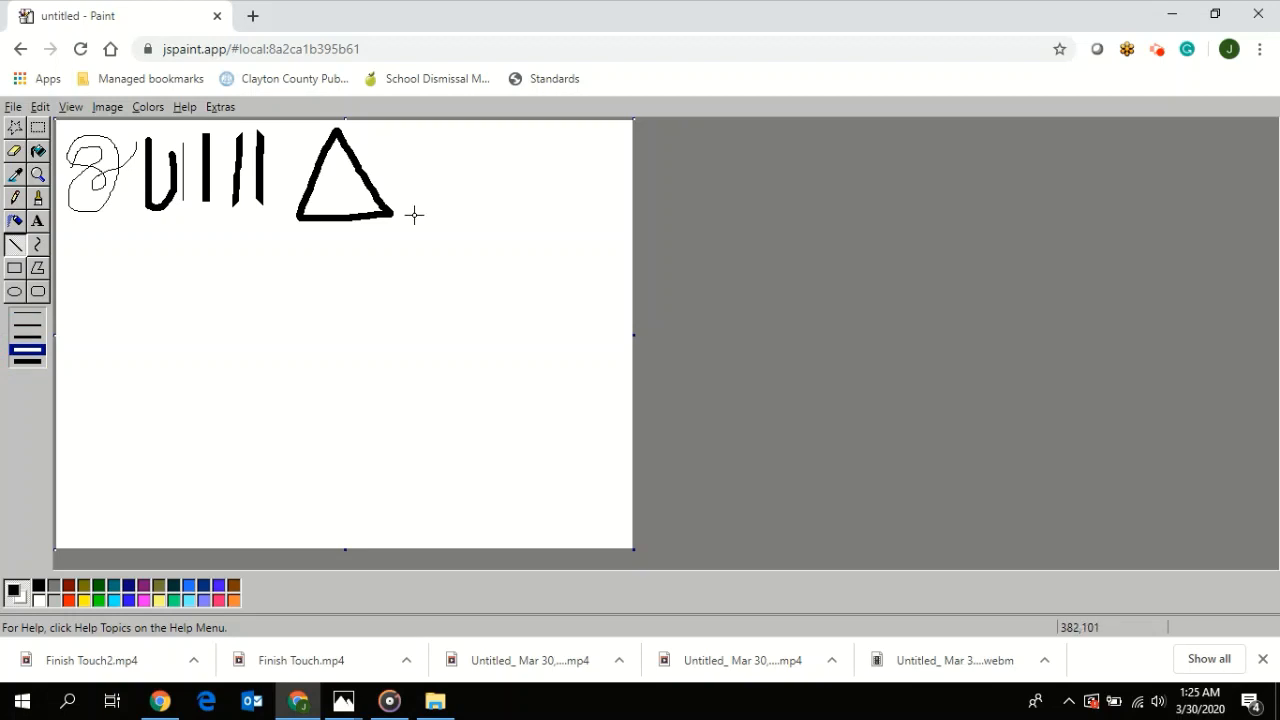
mouse_move(414, 214)
mouse_down()
mouse_move(456, 133)
mouse_move(502, 206)
mouse_move(414, 214)
mouse_up()
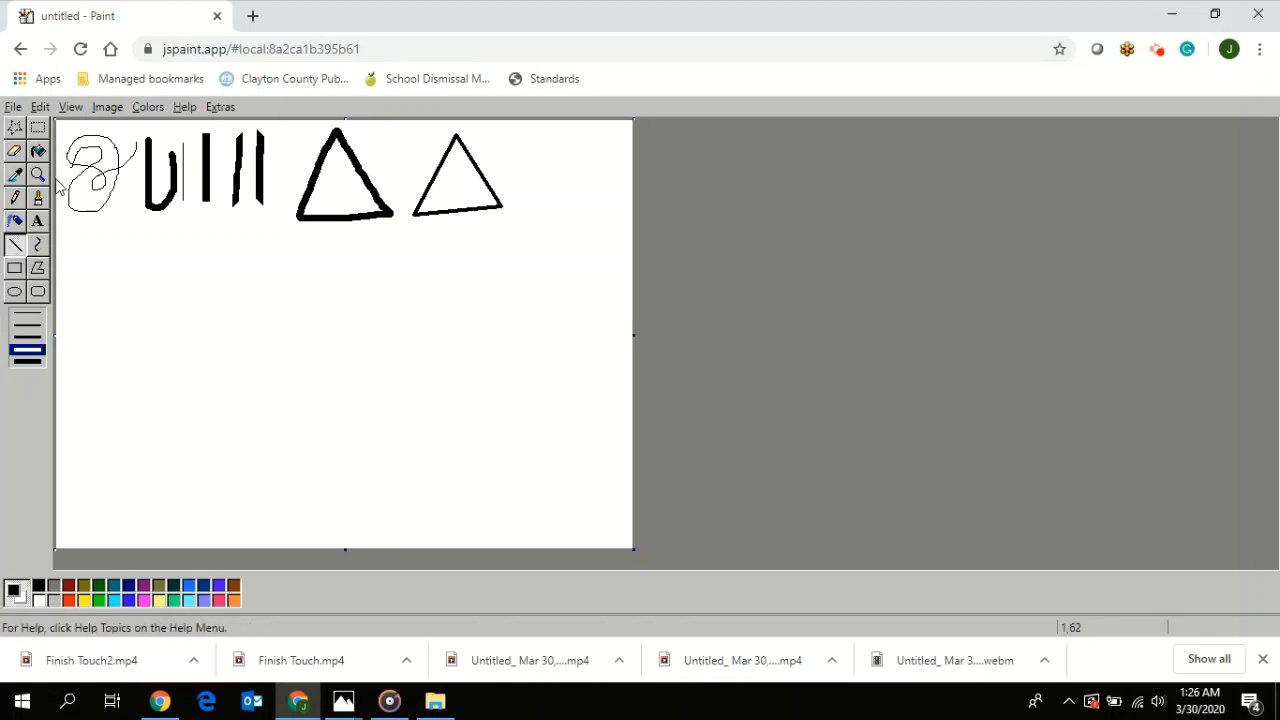
- Draw a vertical Curve near the canvas's upper-right corner and bend it outward to the right
click(38, 245)
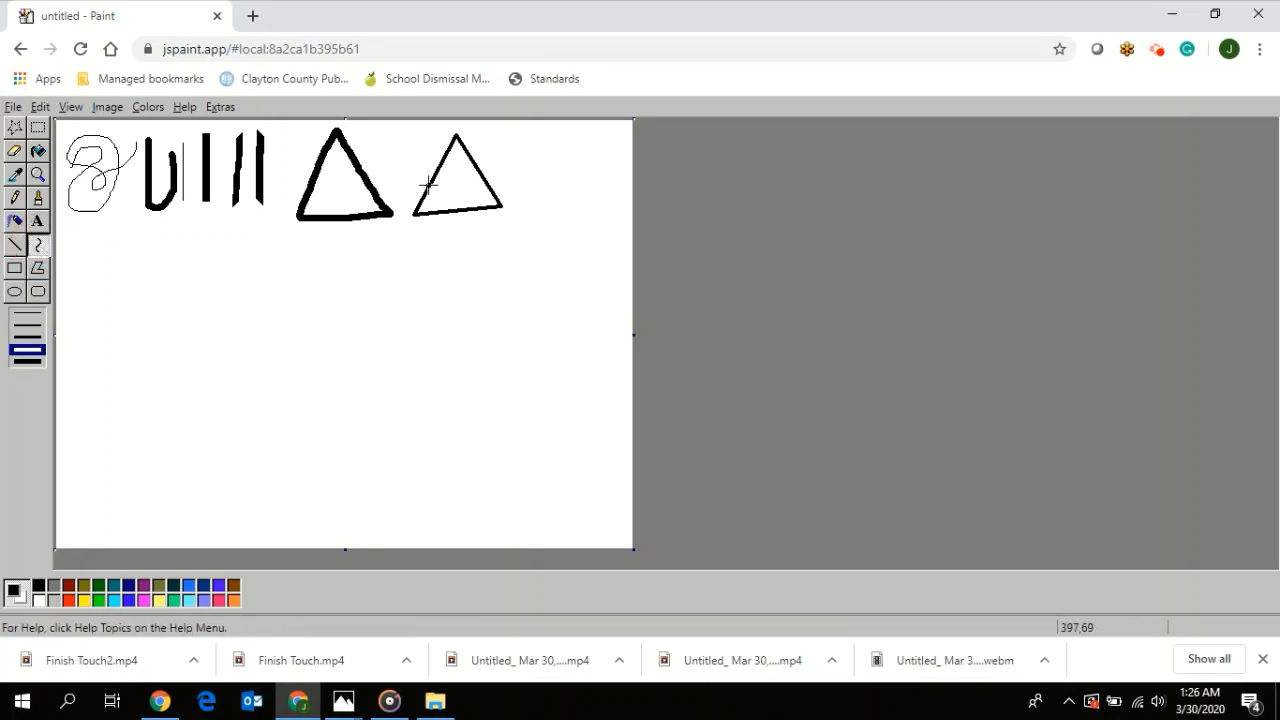
drag(541, 150, 541, 298)
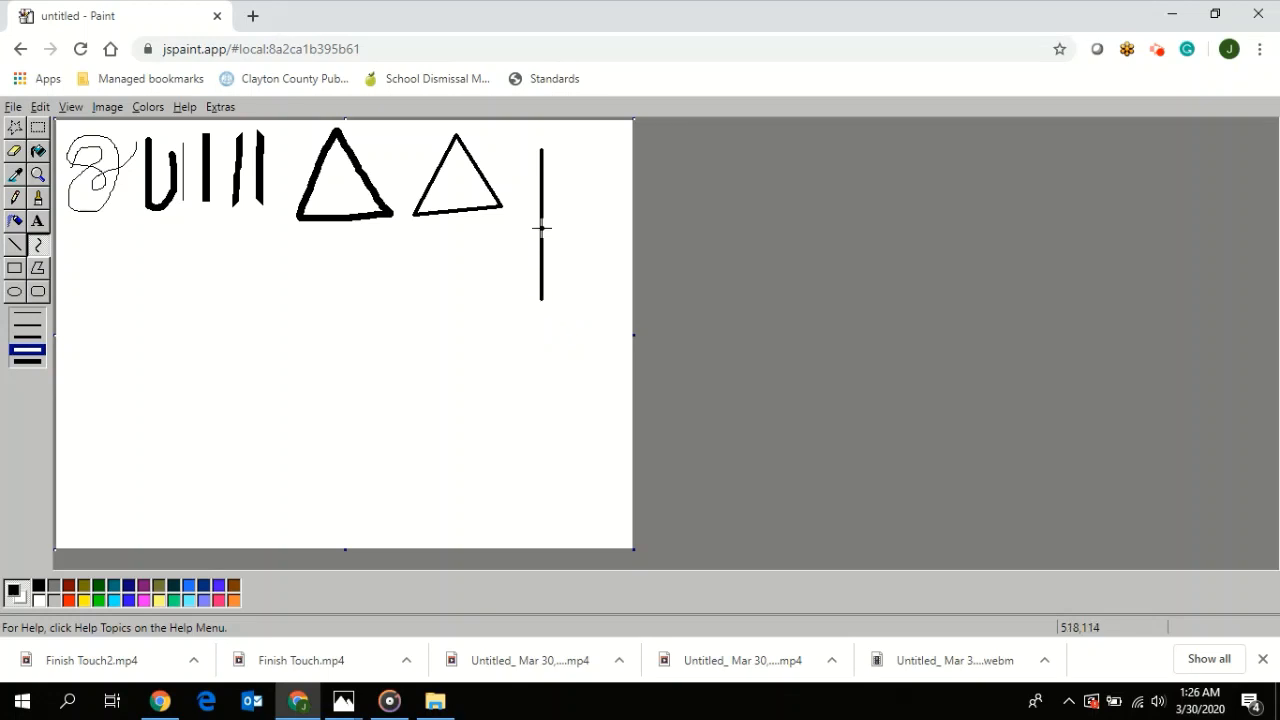
drag(541, 228, 605, 191)
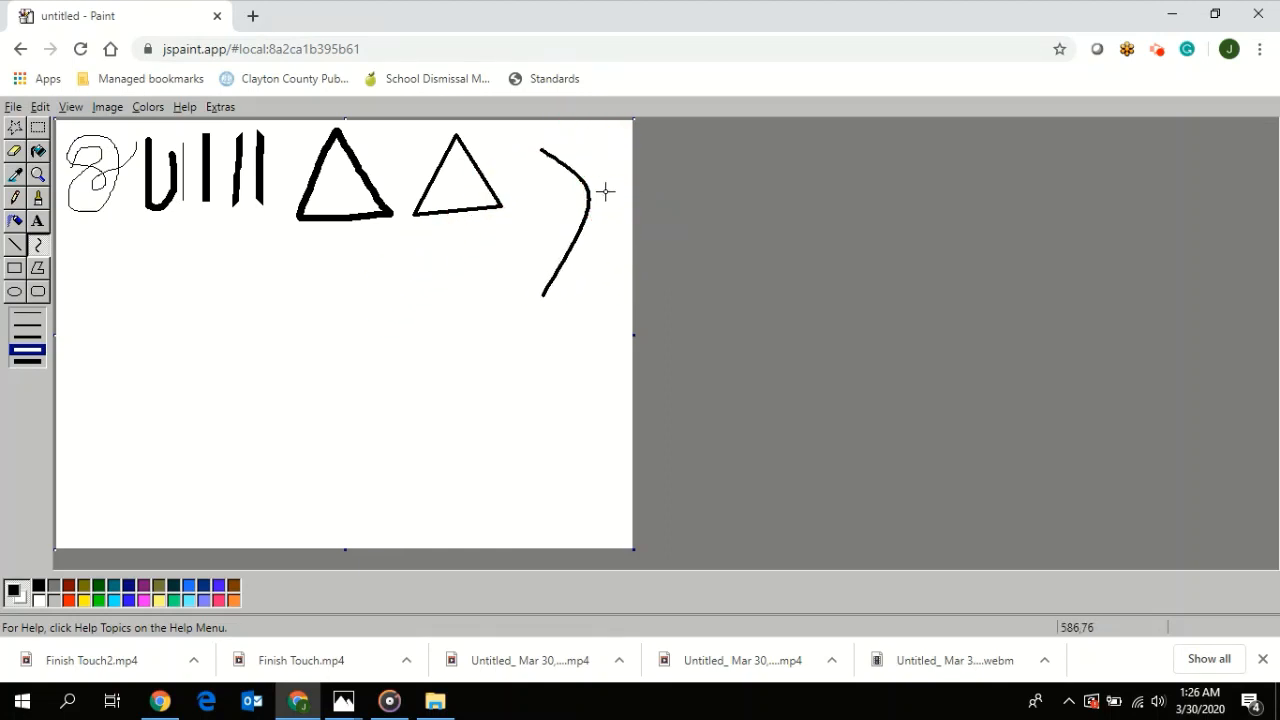
- Draw a row of three unfilled-looking shapes beneath the strokes: a rectangle, a nearly circular ellipse and a rounded rectangle
click(14, 270)
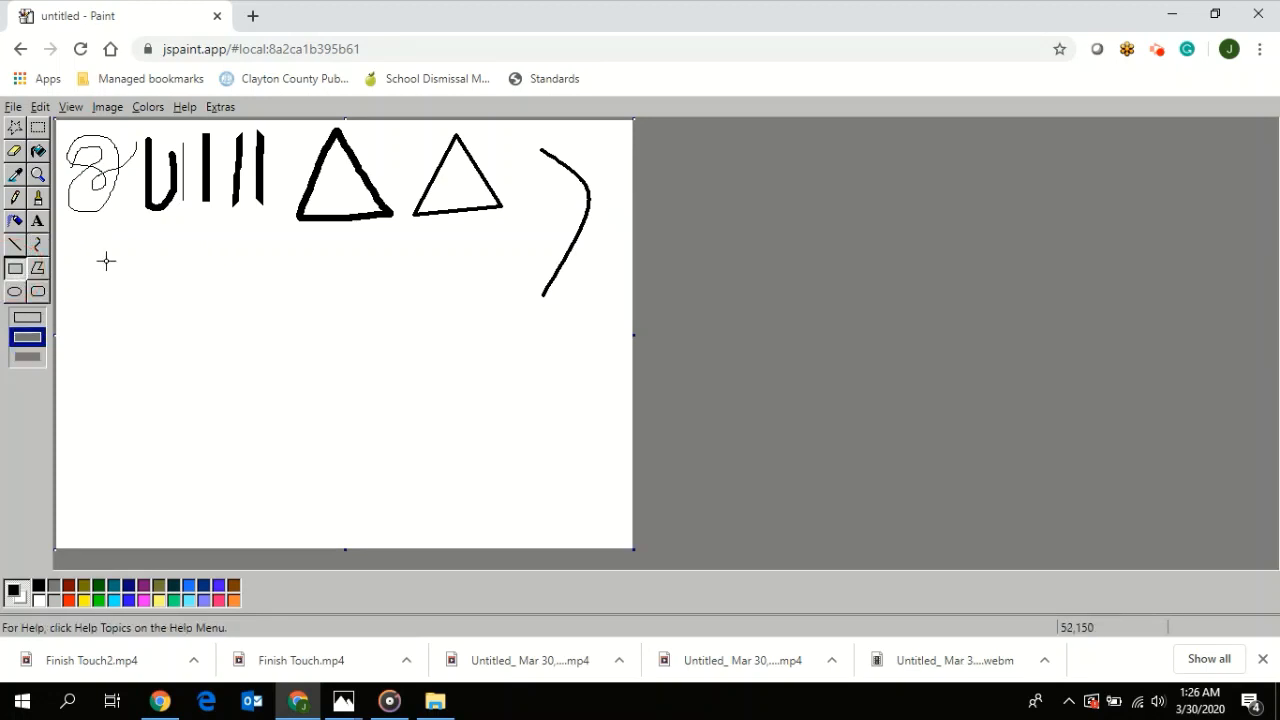
drag(85, 246, 163, 356)
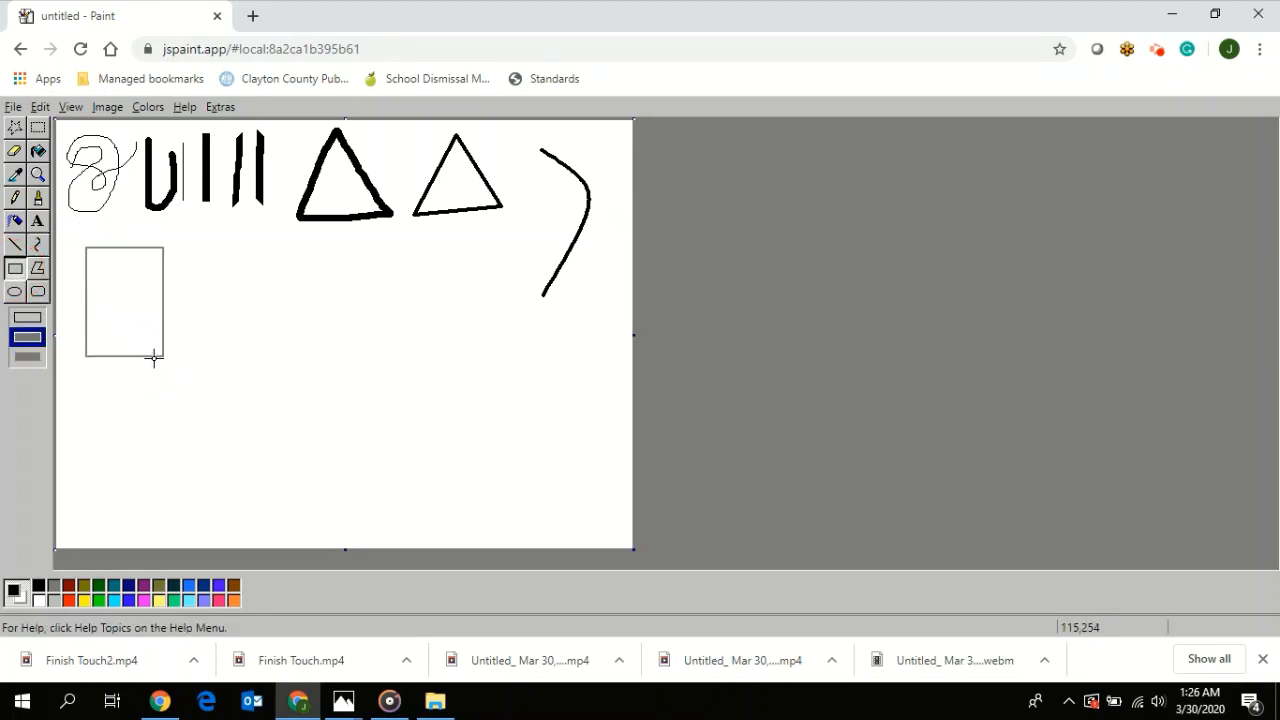
click(14, 291)
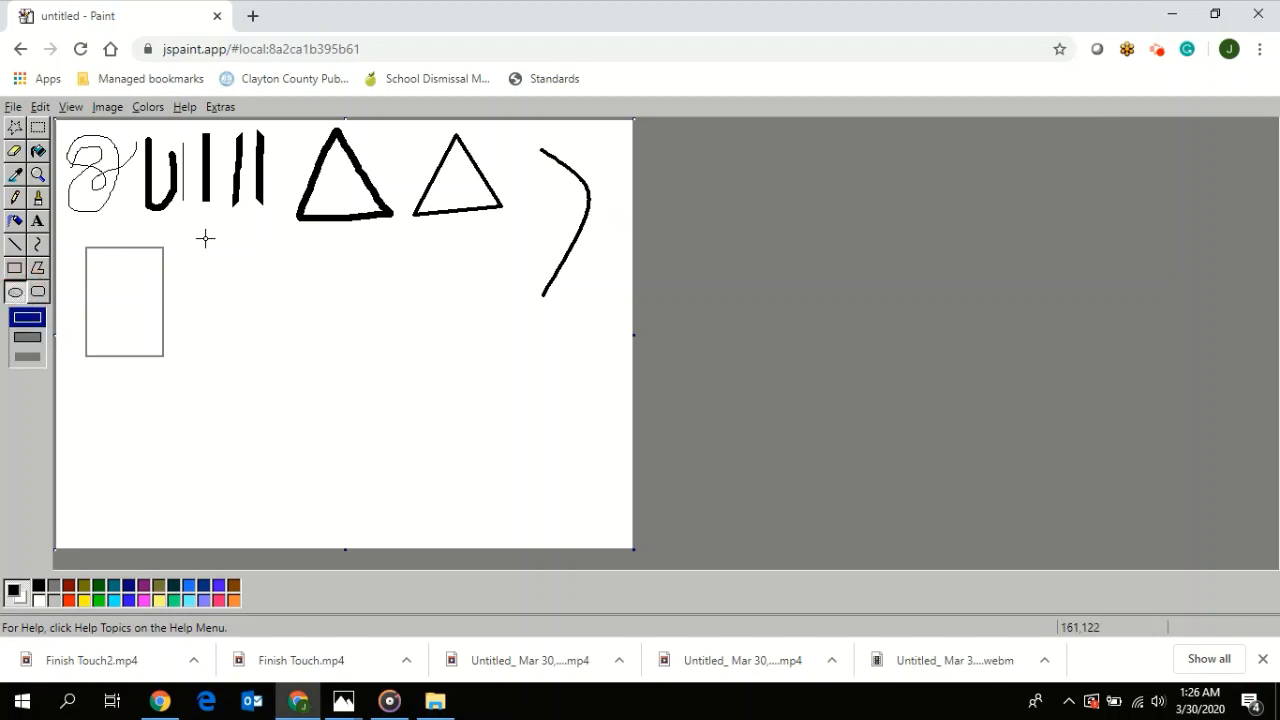
drag(205, 238, 311, 354)
click(40, 291)
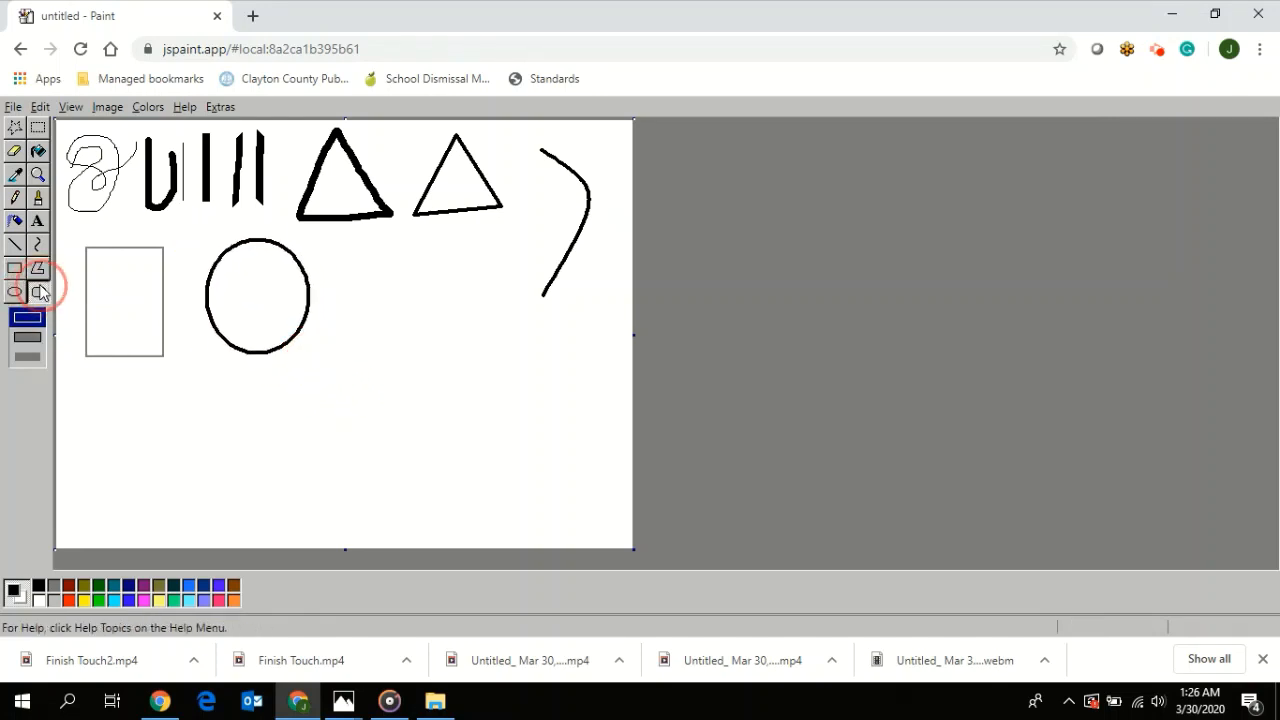
drag(343, 242, 427, 348)
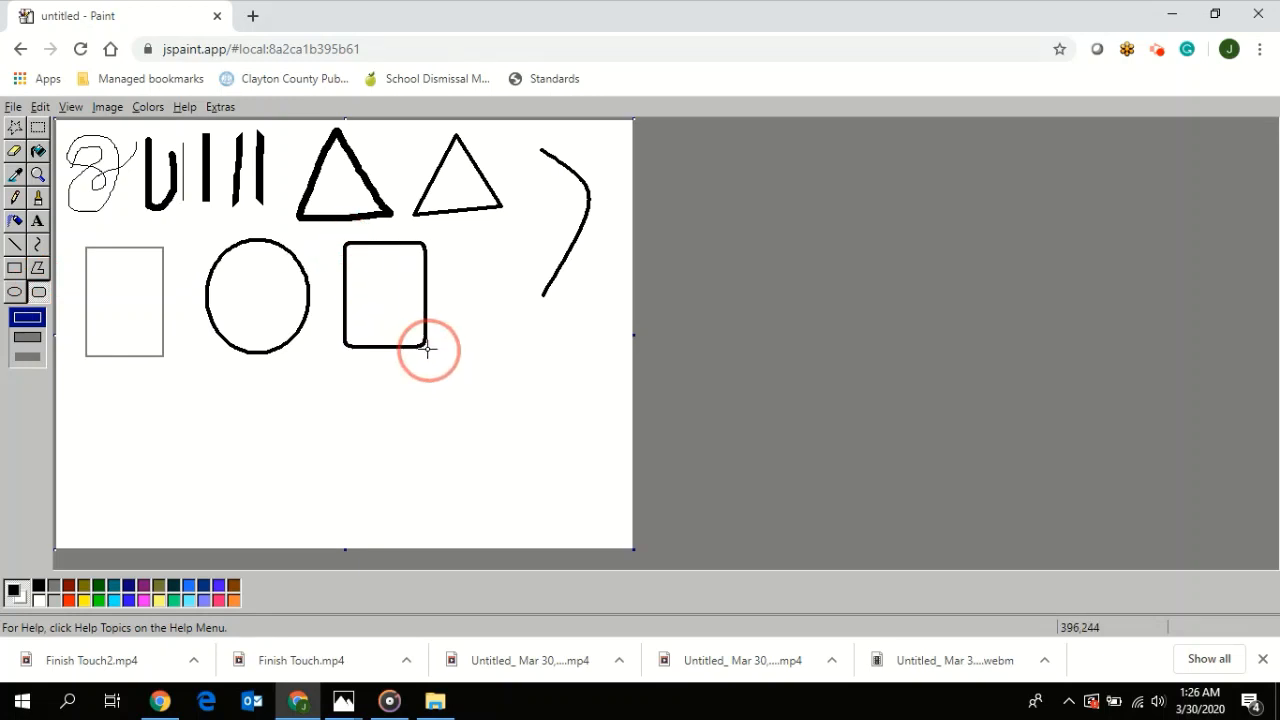
- Draw a closed, outlined six-sided Polygon with an inward notch at its base, beside the rounded rectangle
click(40, 272)
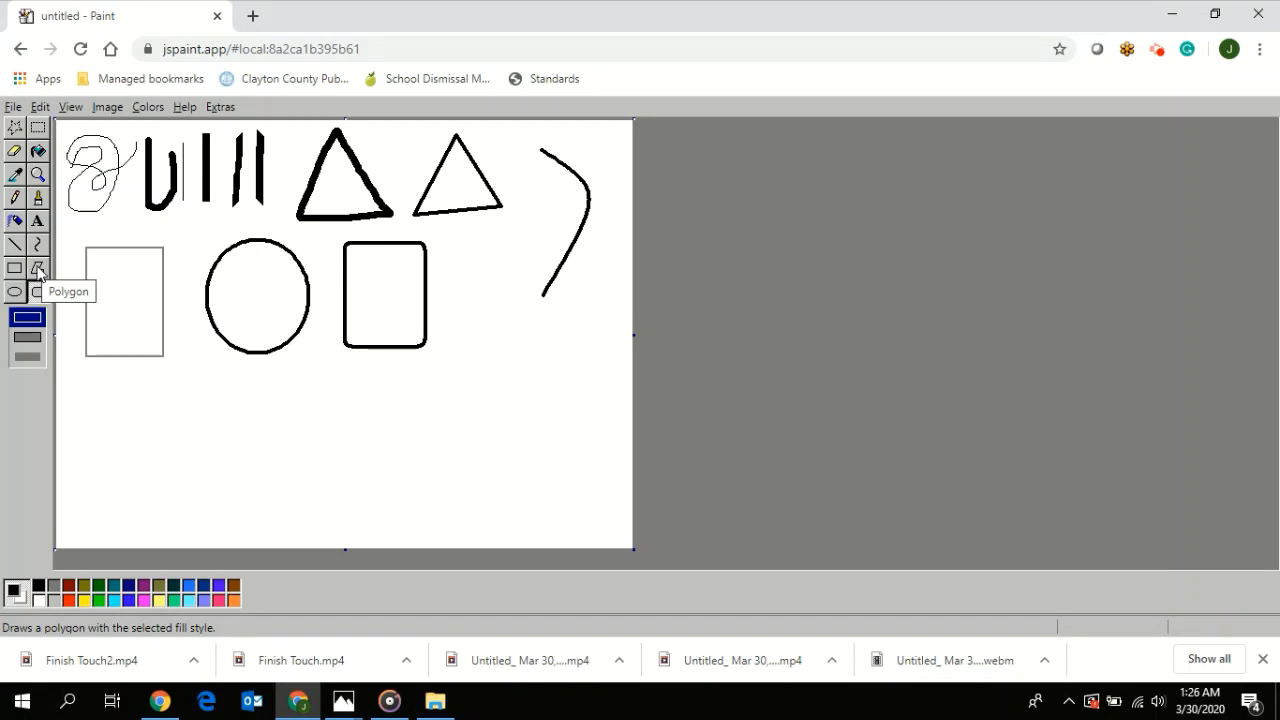
click(38, 272)
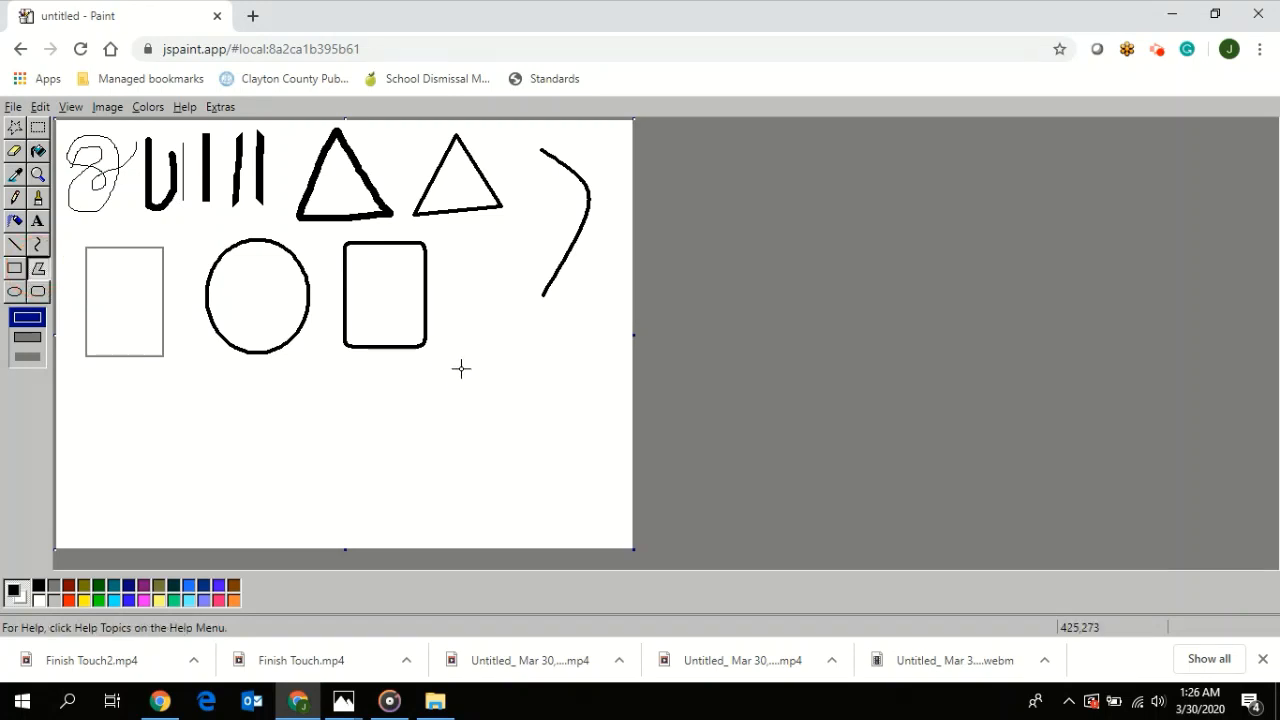
drag(429, 382, 501, 252)
click(573, 341)
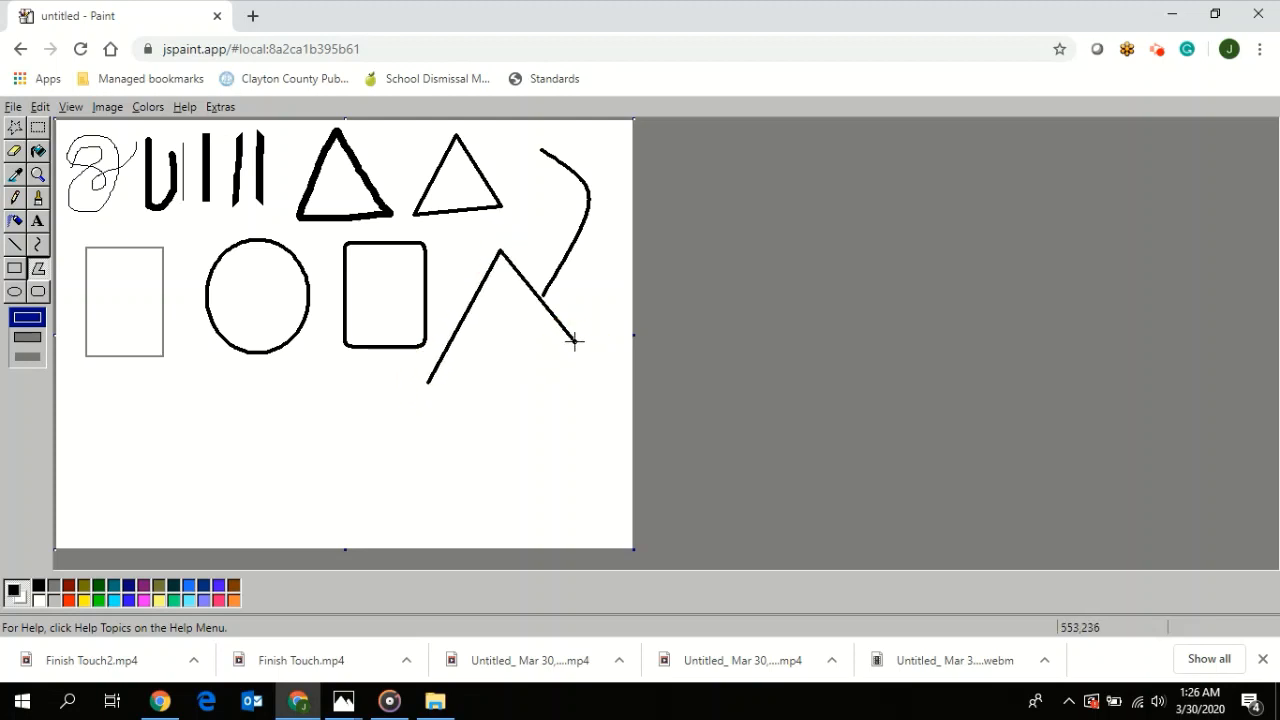
click(569, 423)
click(504, 355)
click(485, 430)
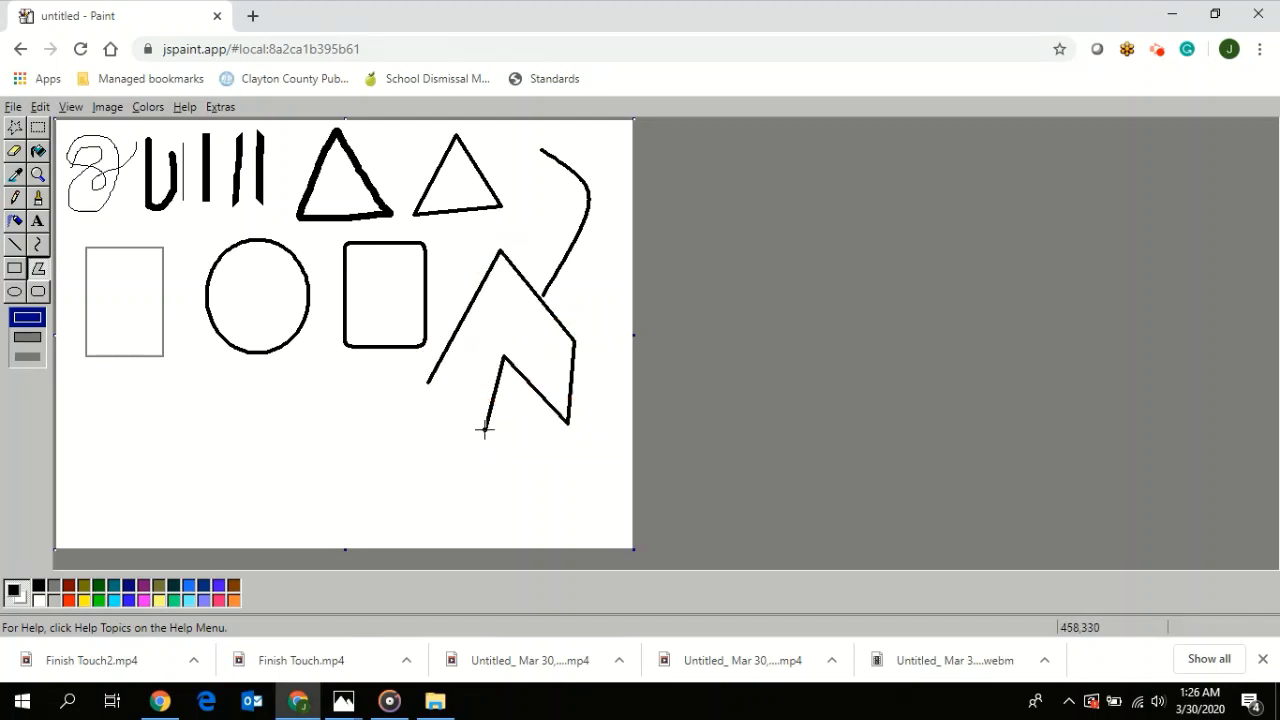
click(430, 380)
- Draw a roughly square four-sided Polygon in the canvas's lower-right corner, overlapping the notched polygon
drag(597, 410, 597, 510)
click(507, 519)
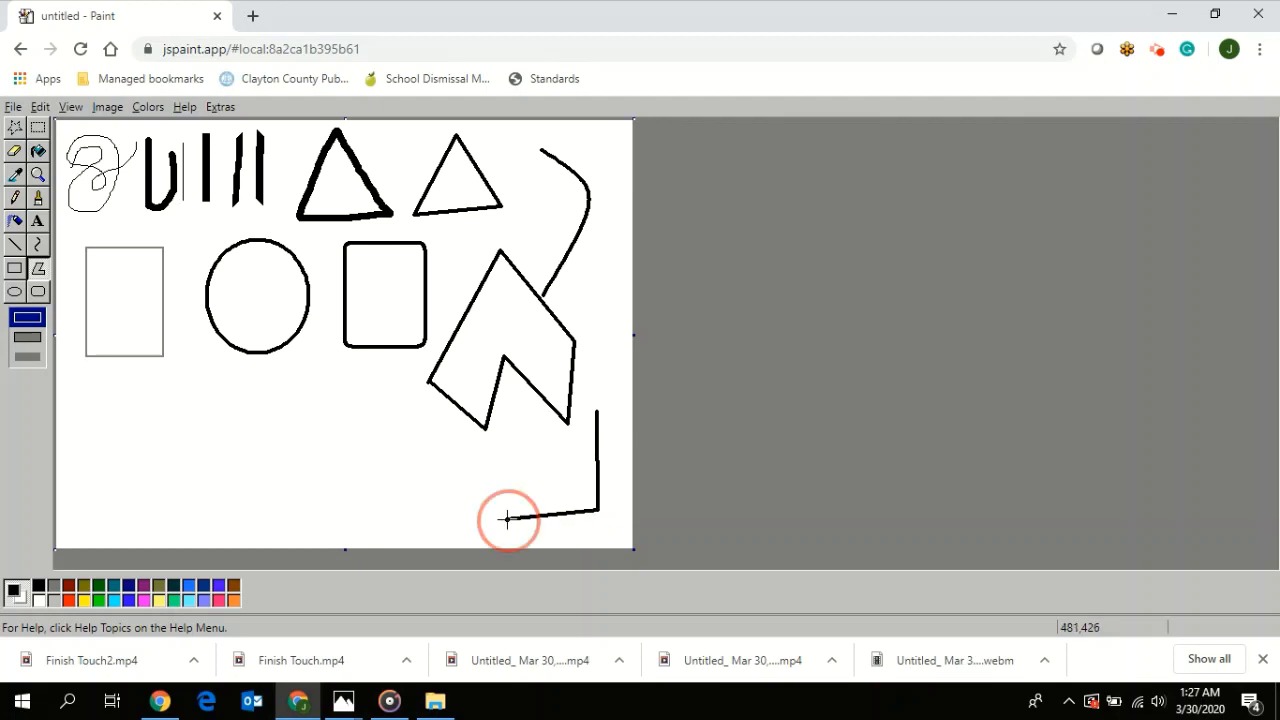
click(508, 419)
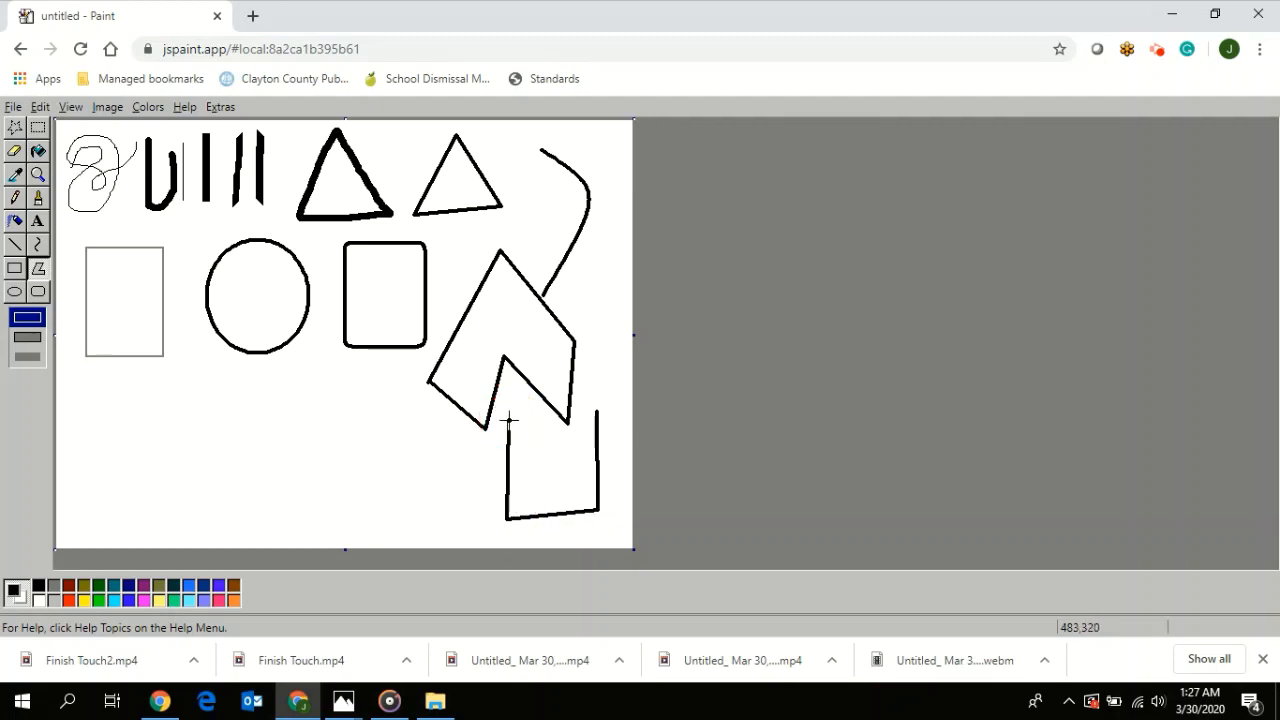
click(596, 411)
- Erase the circle completely with the largest Eraser, and paint a short vertical red Brush stroke in the cleared area
click(15, 152)
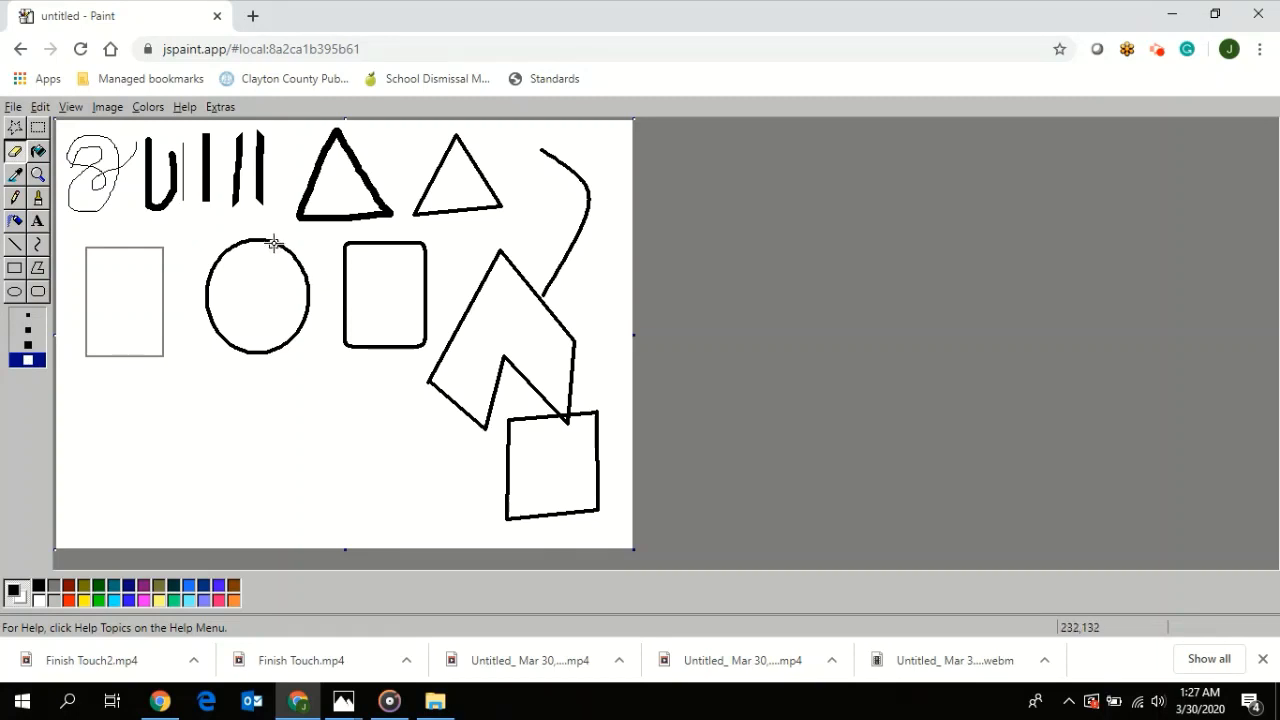
mouse_move(274, 243)
mouse_down()
mouse_move(212, 273)
mouse_move(225, 245)
mouse_move(209, 306)
mouse_move(224, 335)
mouse_move(254, 347)
mouse_move(226, 344)
mouse_move(288, 340)
mouse_move(314, 284)
mouse_move(284, 246)
mouse_move(311, 295)
mouse_move(282, 255)
mouse_up()
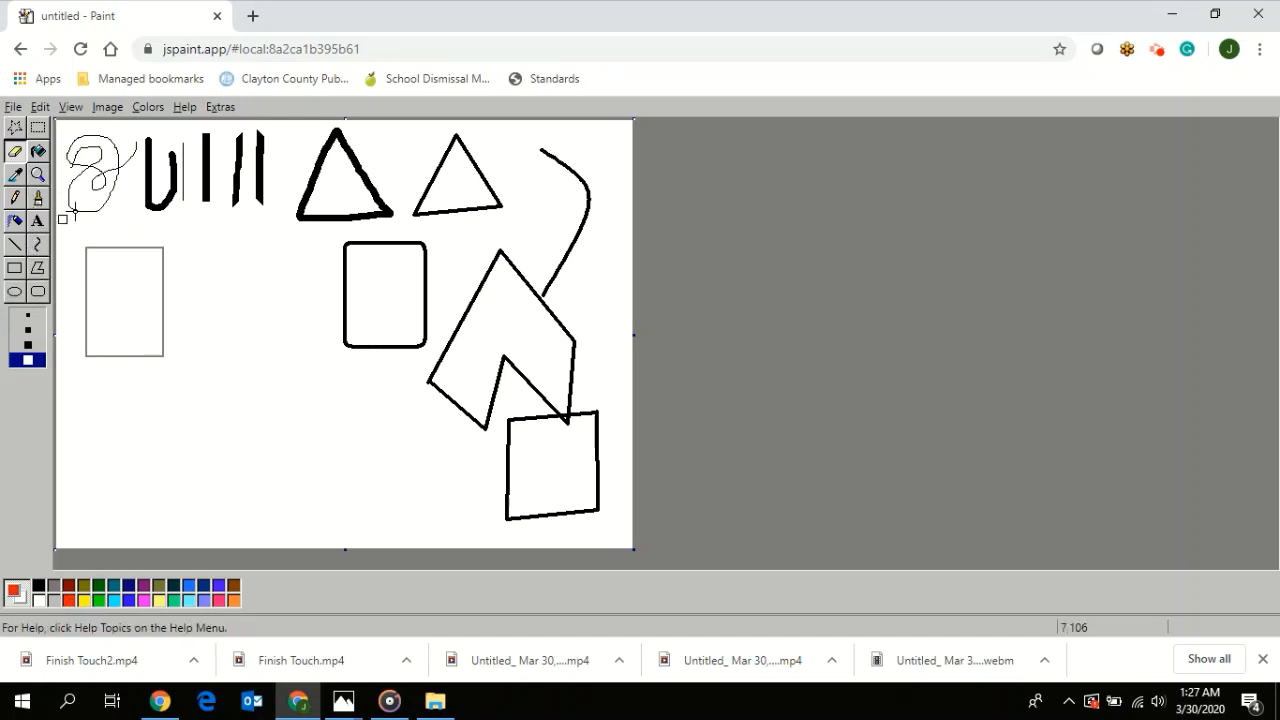
click(41, 202)
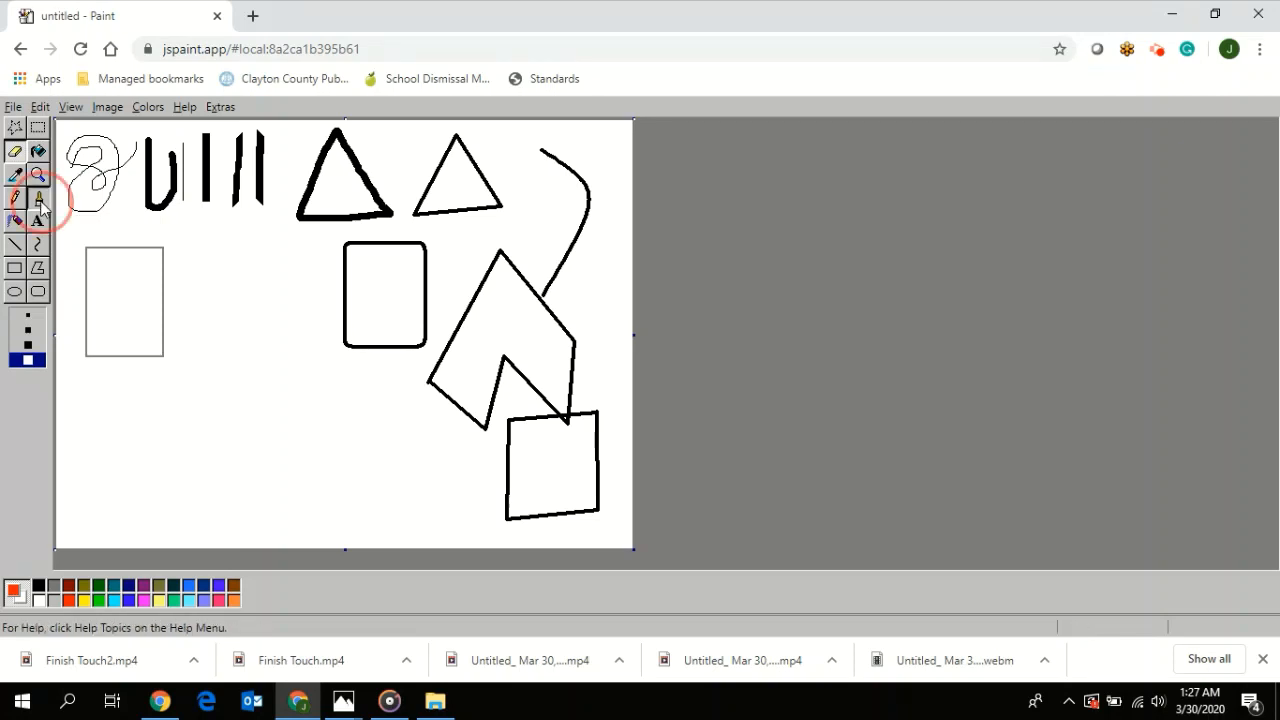
drag(196, 229, 196, 306)
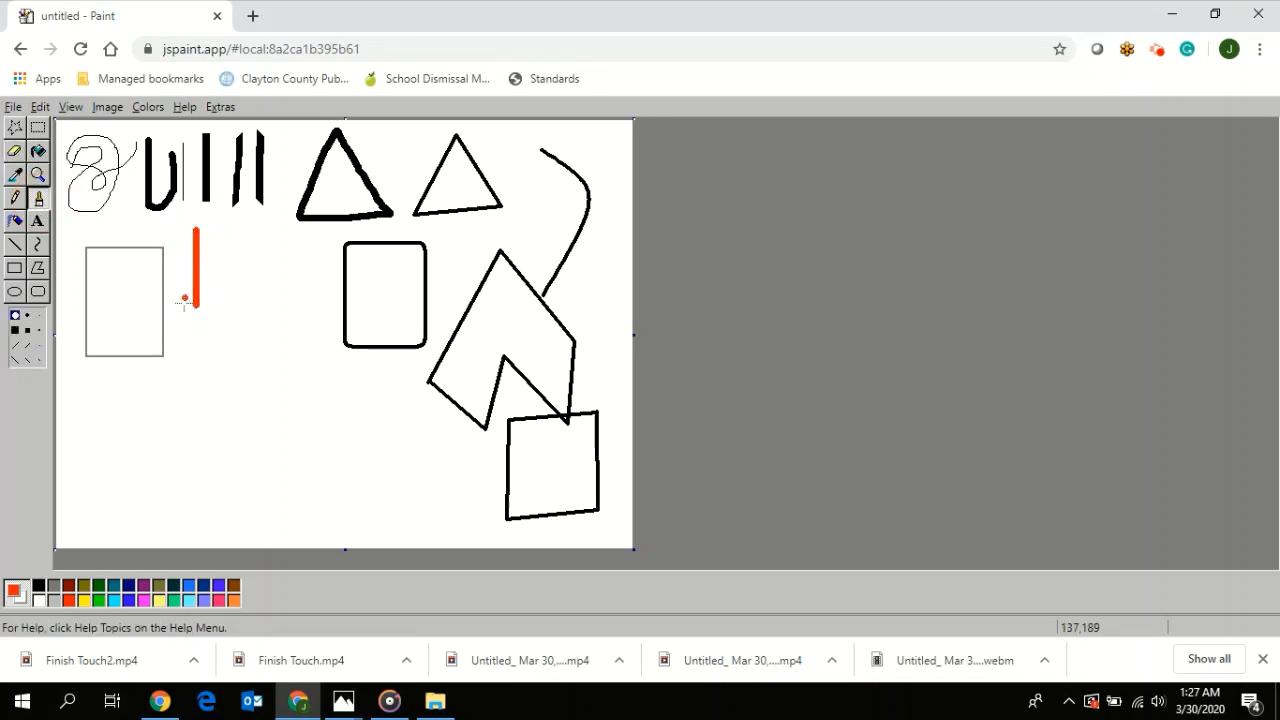
- Paint a diagonal red and a short vertical purple Brush stroke beside the vertical red one, and draw a purple-outlined, nearly square rectangle beneath them
drag(223, 262, 290, 222)
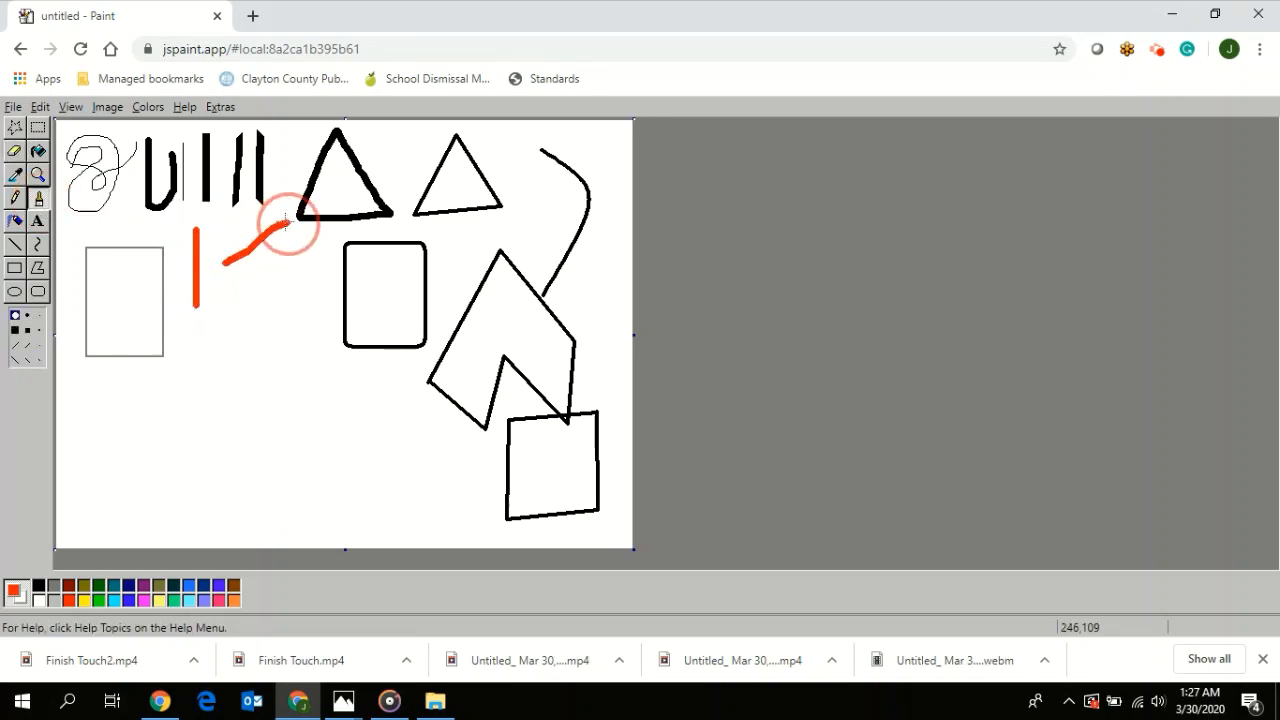
click(144, 586)
drag(294, 266, 298, 326)
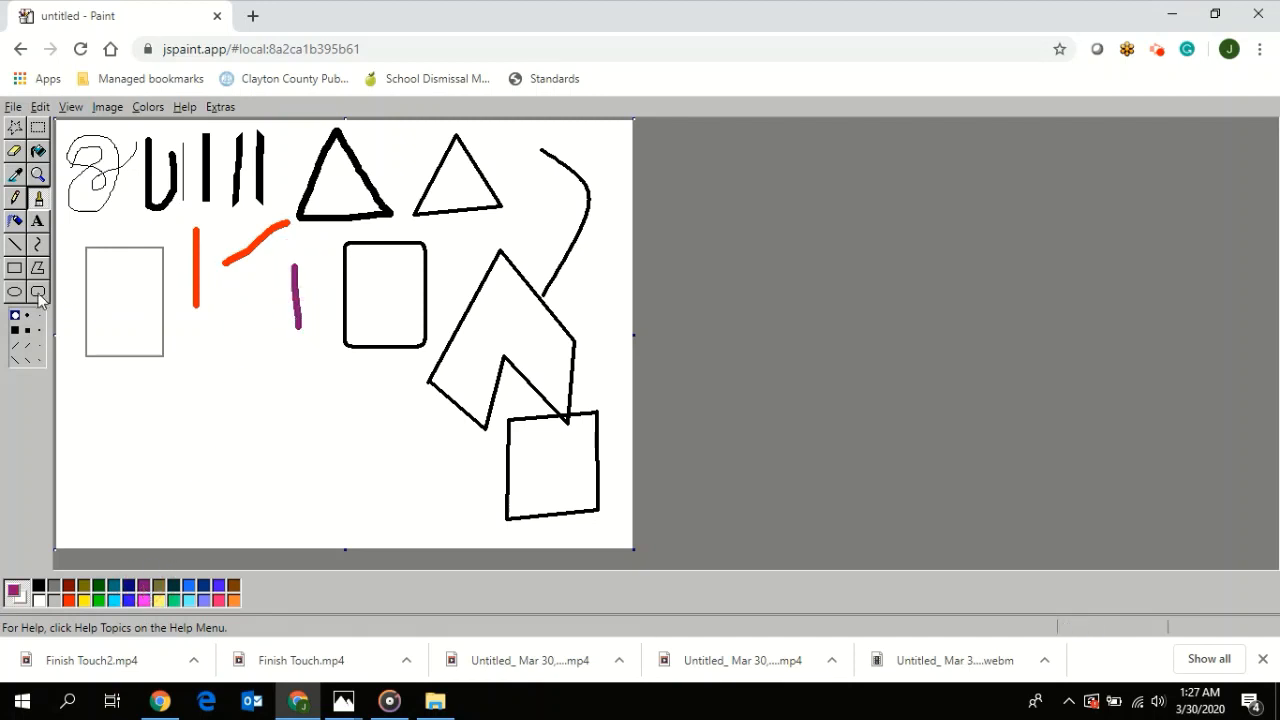
click(14, 268)
drag(201, 343, 279, 418)
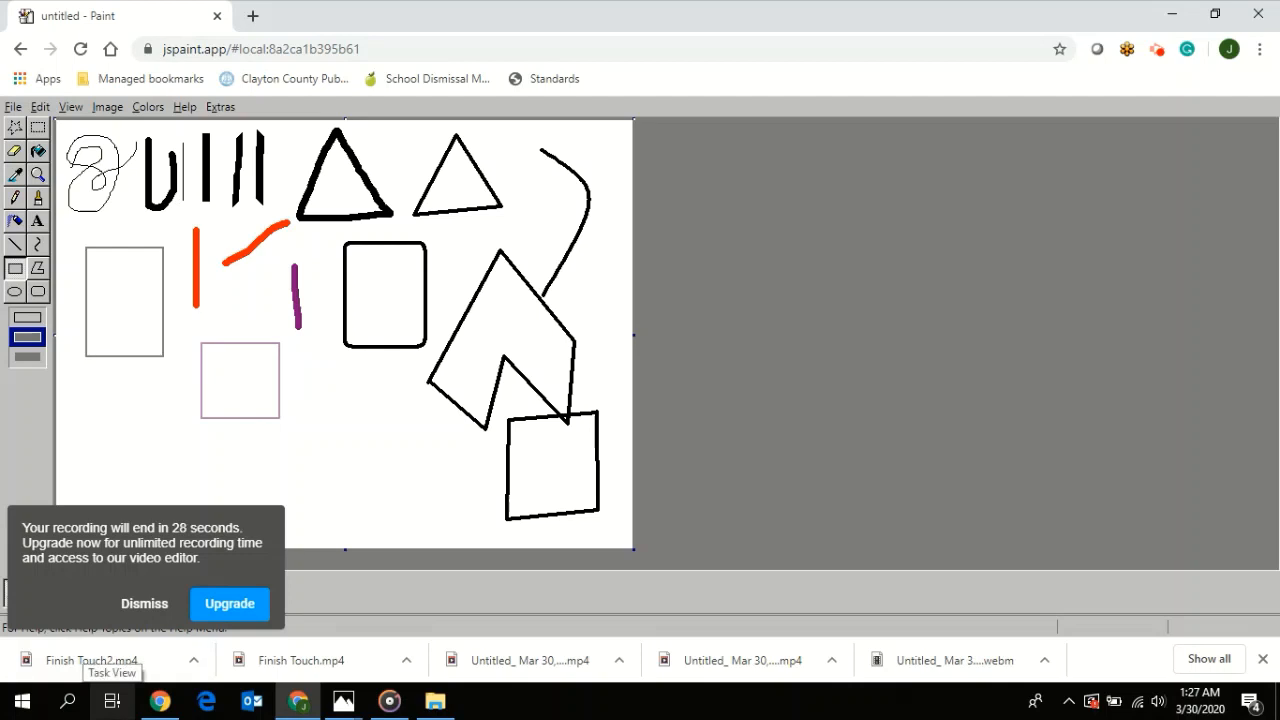
- Fill the grey-outlined rectangle and the rounded rectangle with navy blue using Fill With Color
click(38, 152)
click(145, 604)
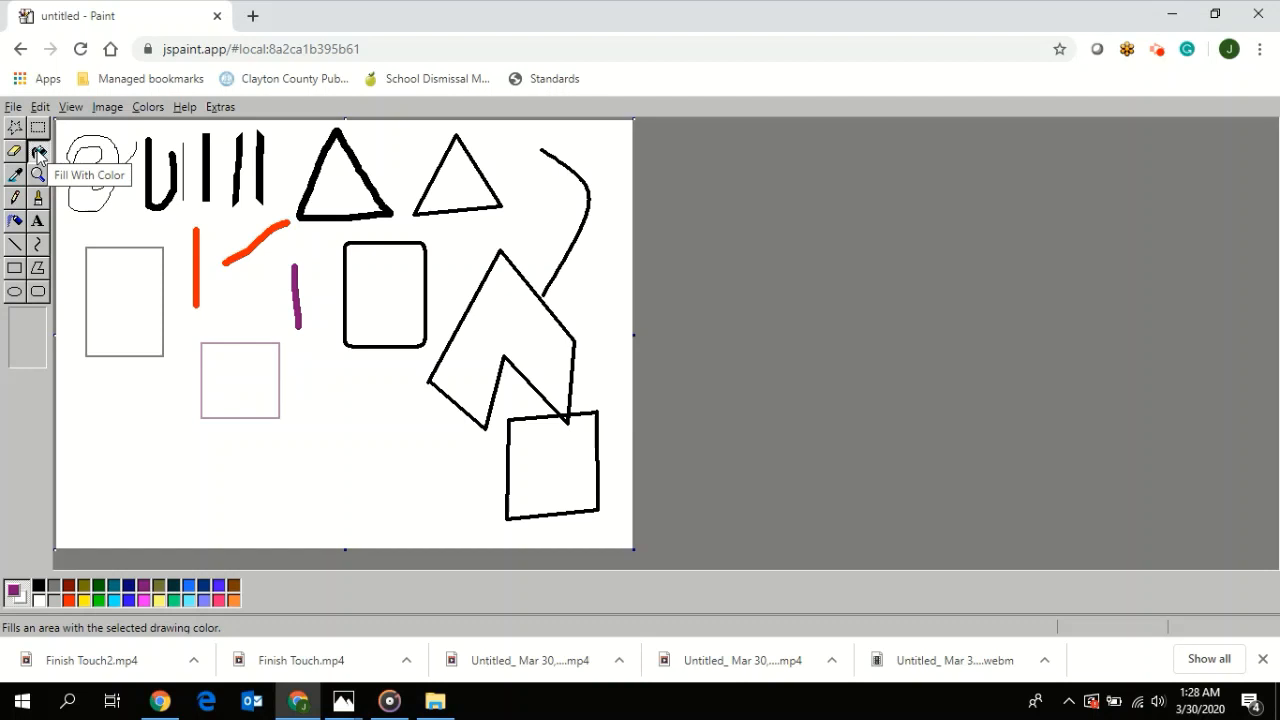
click(127, 586)
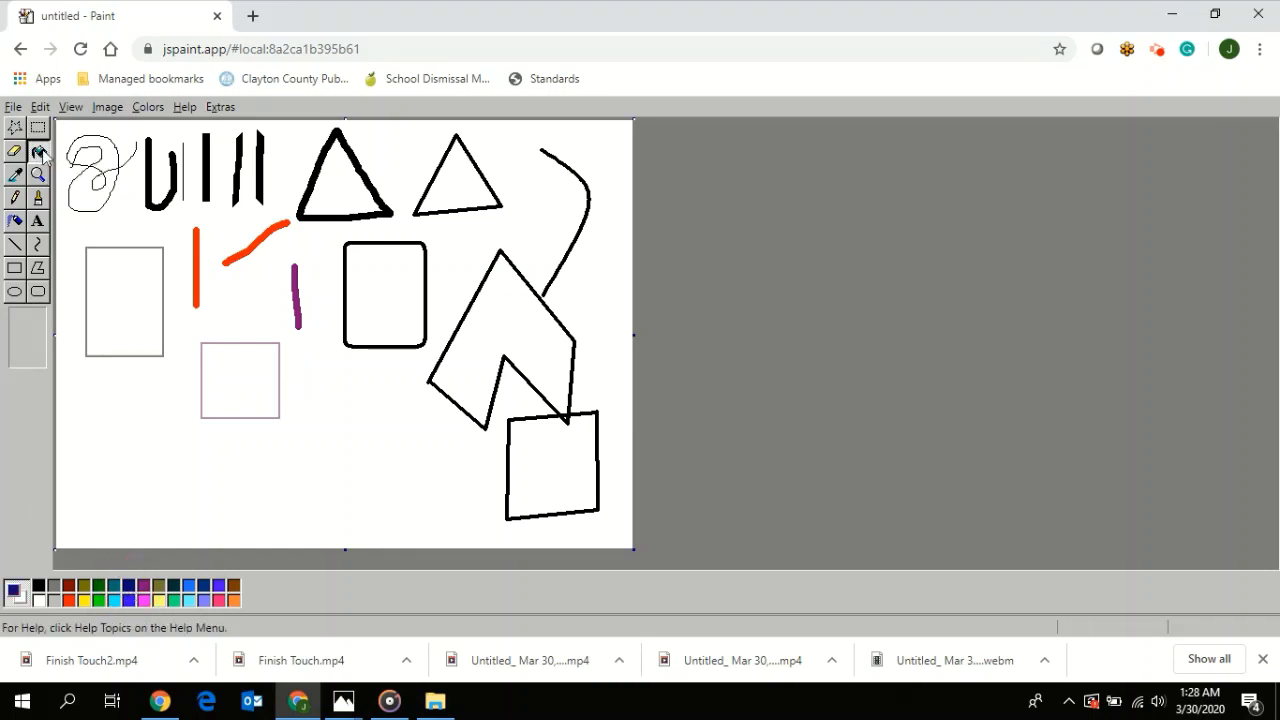
click(123, 273)
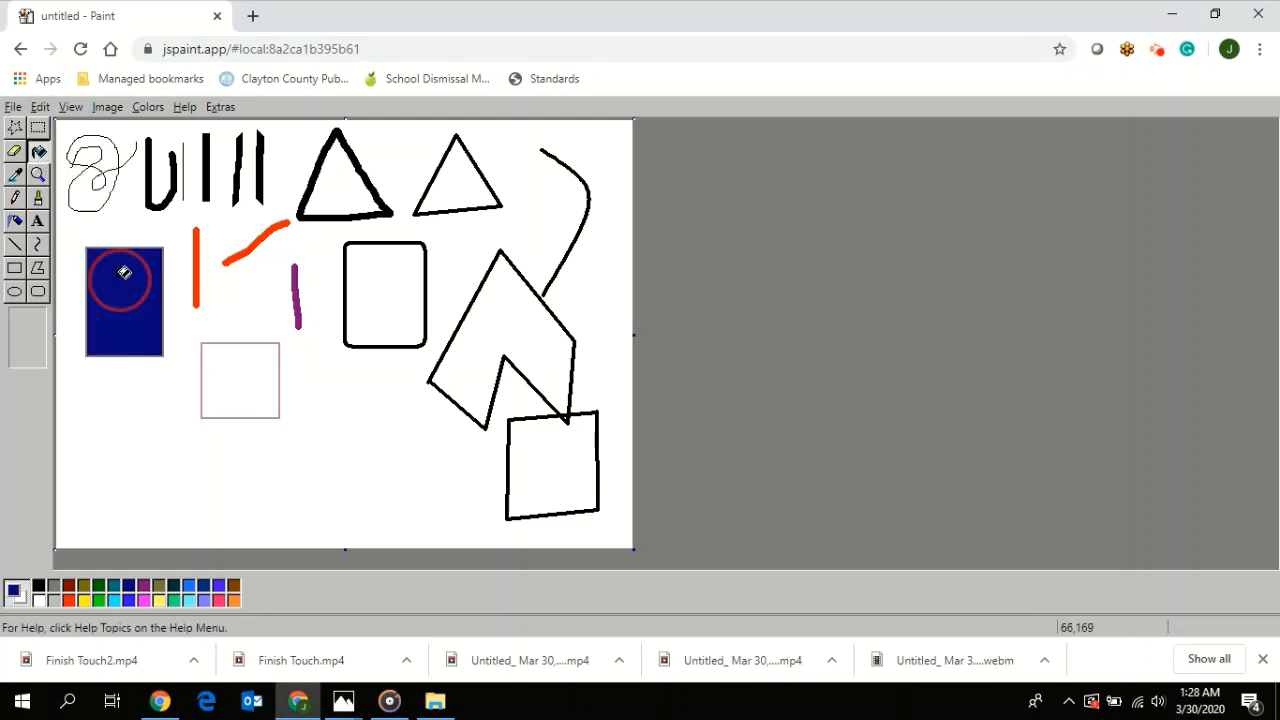
click(362, 277)
- Fill the lower-right four-sided polygon with navy blue, and the purple-outlined square and the notched polygon with pink
click(549, 454)
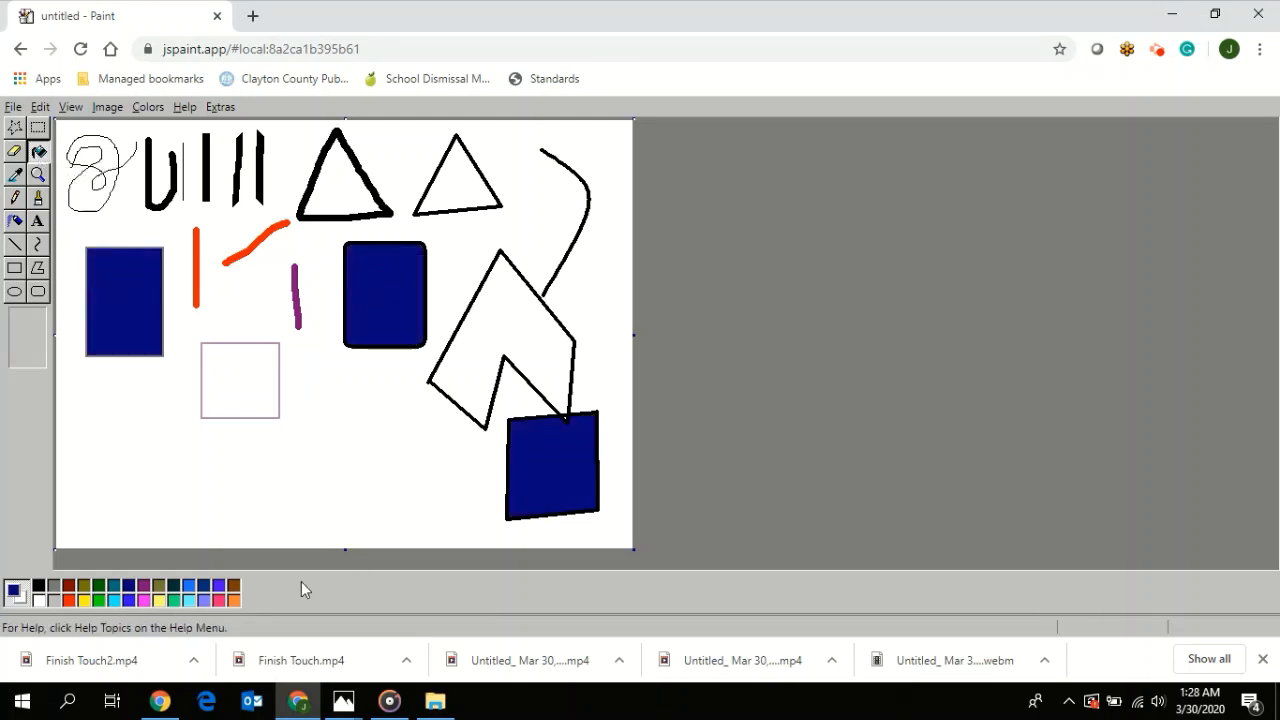
click(222, 598)
click(248, 390)
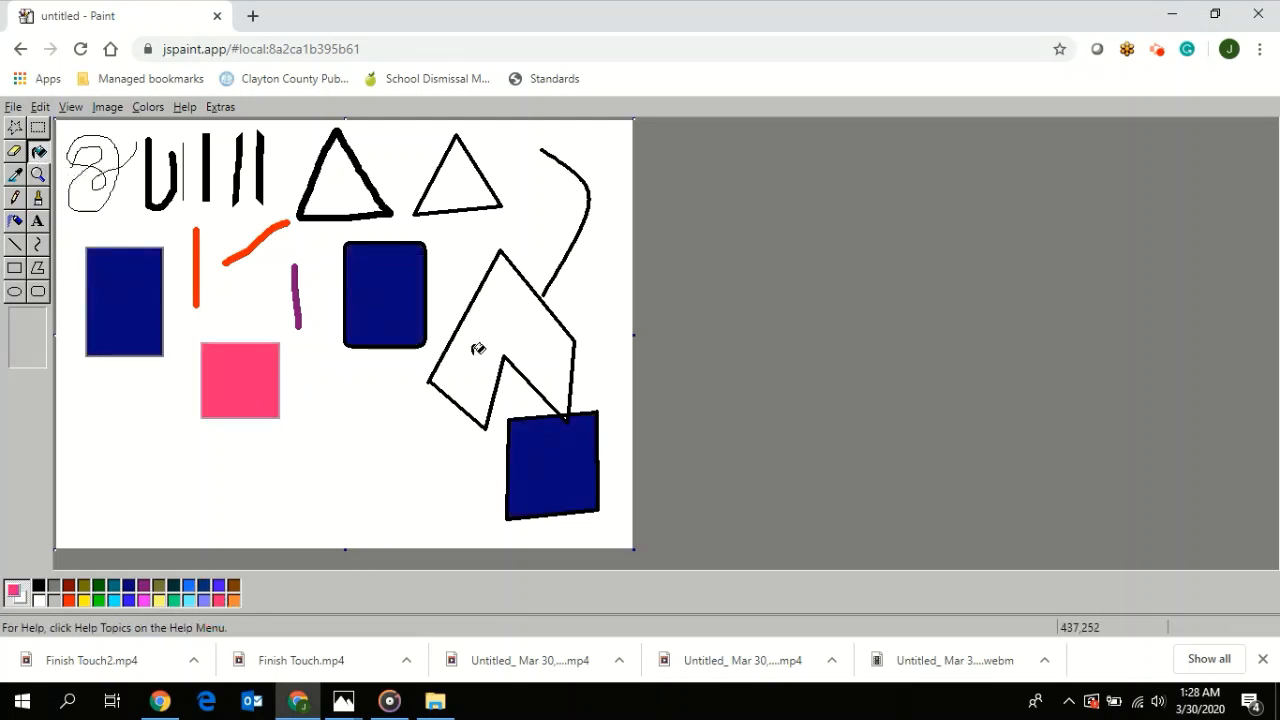
click(503, 343)
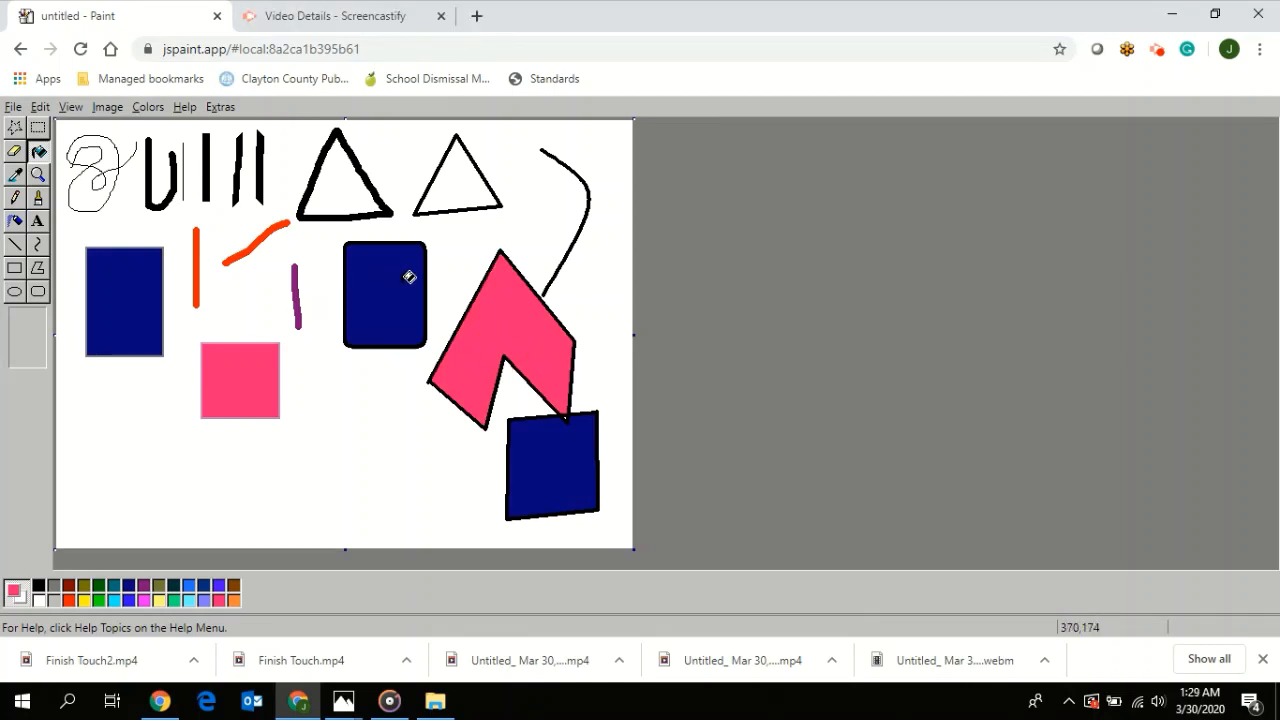
- Undo the last three colour fills
click(40, 108)
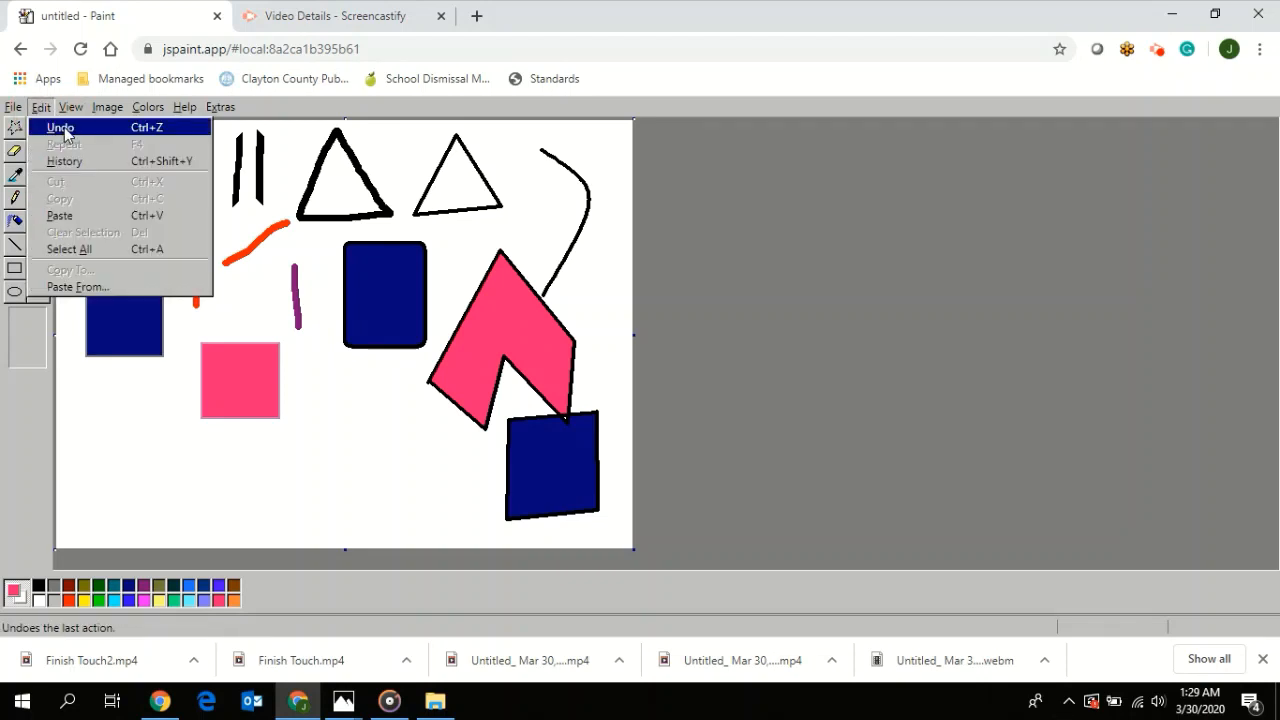
click(62, 128)
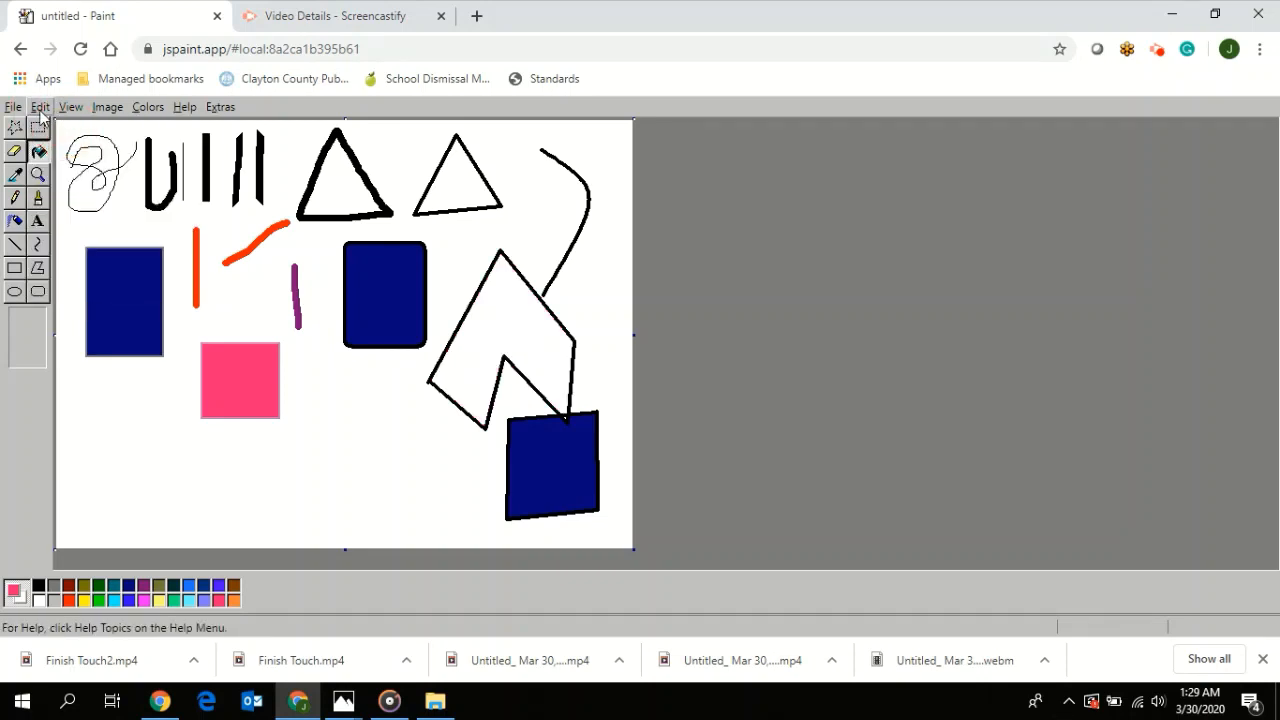
click(40, 107)
click(52, 127)
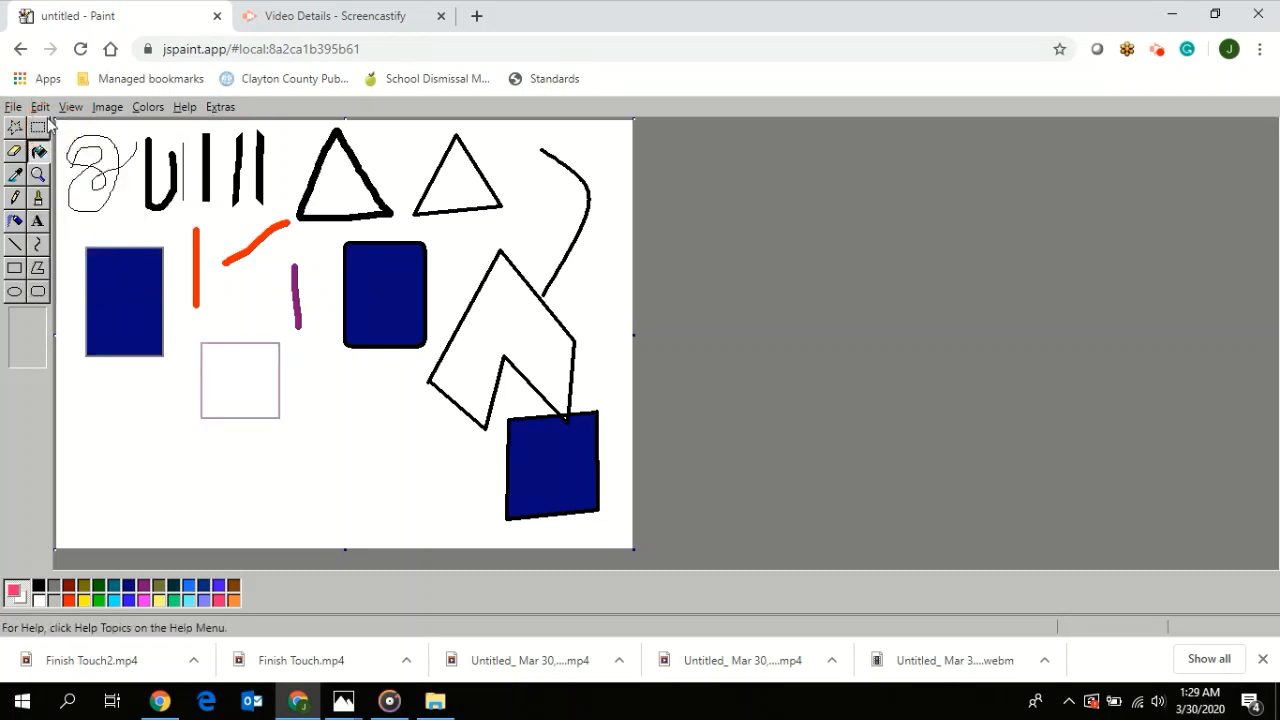
click(42, 108)
click(55, 128)
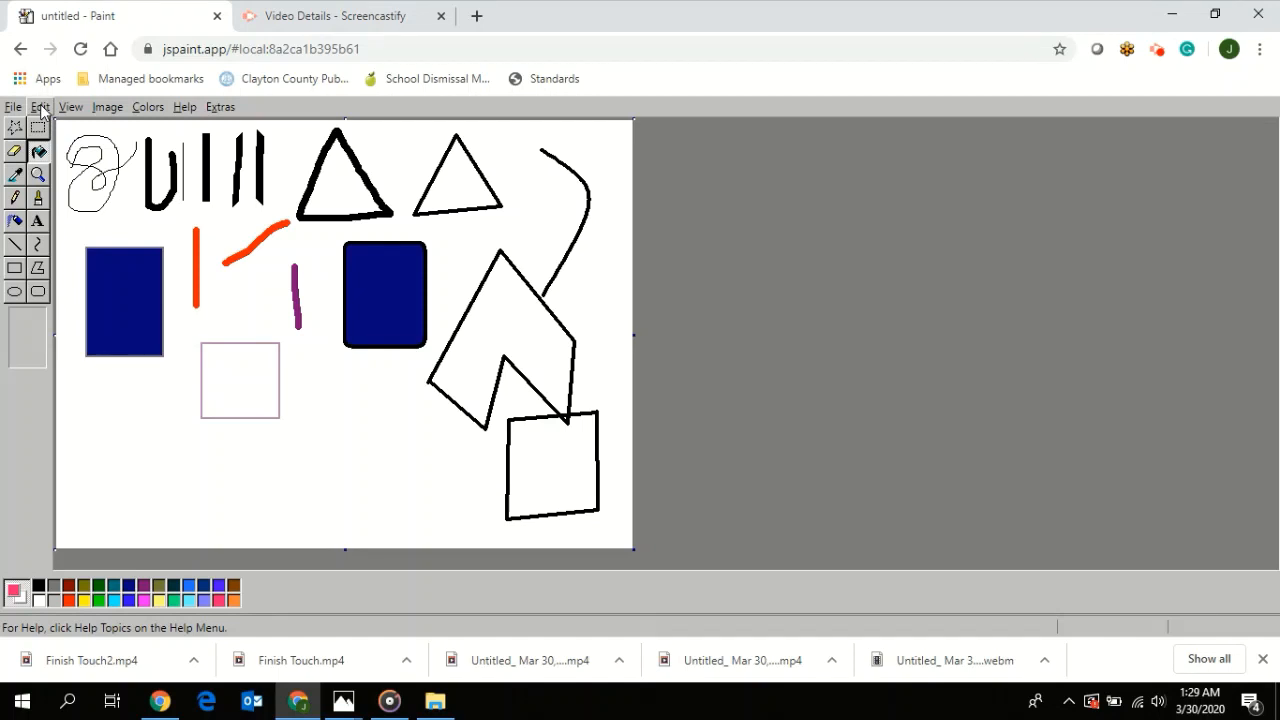
- Draw a pink-outlined rectangle between the purple-outlined square and the lower-right polygon, and move it slightly left with a rectangular selection
click(15, 268)
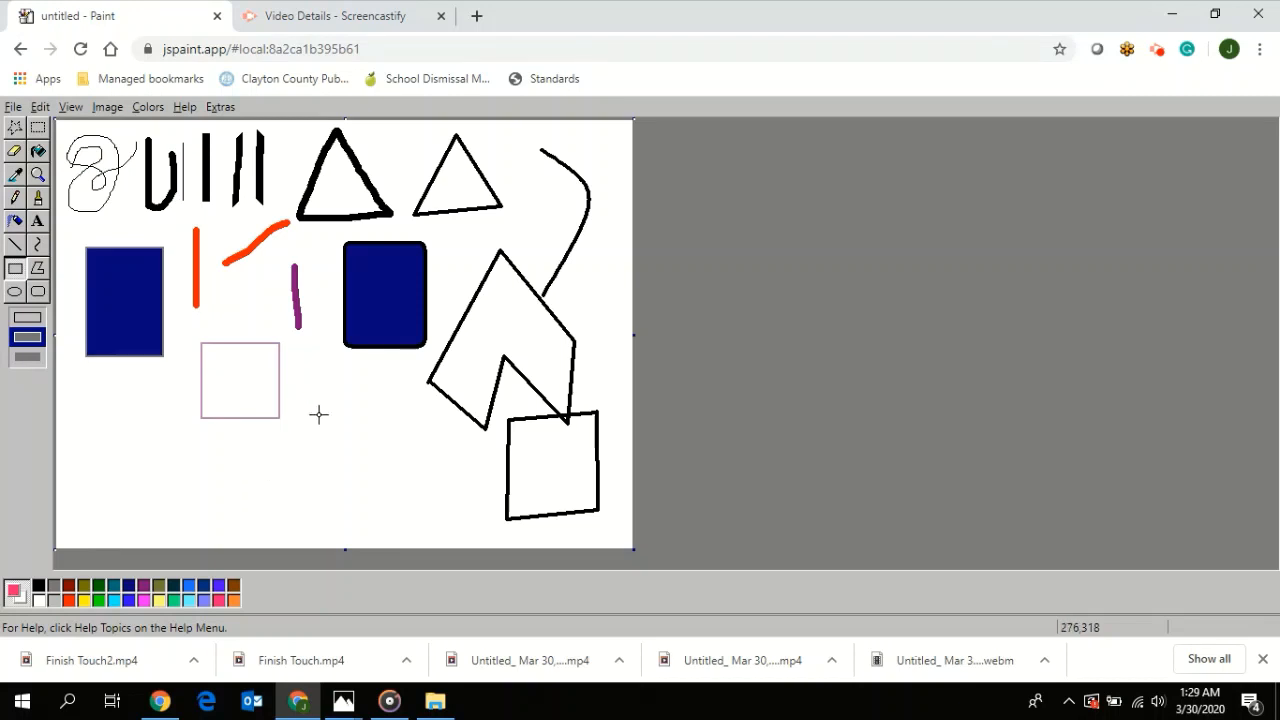
drag(322, 413, 410, 508)
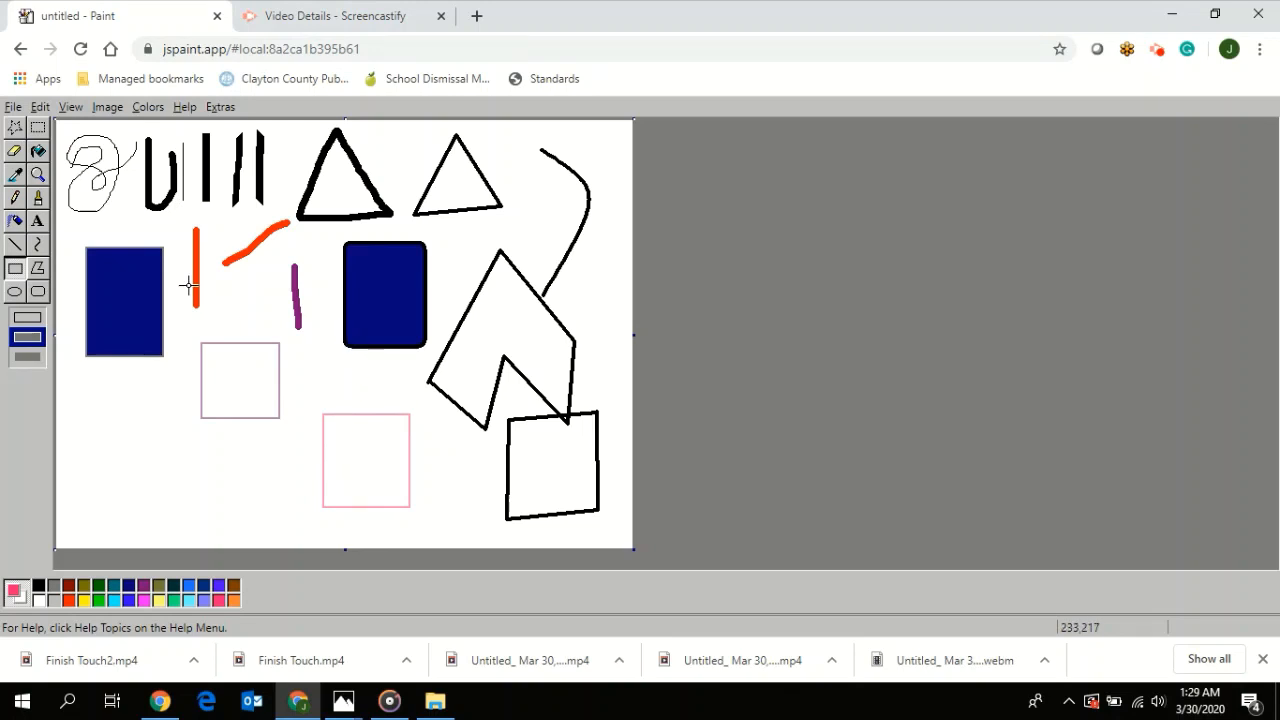
click(39, 128)
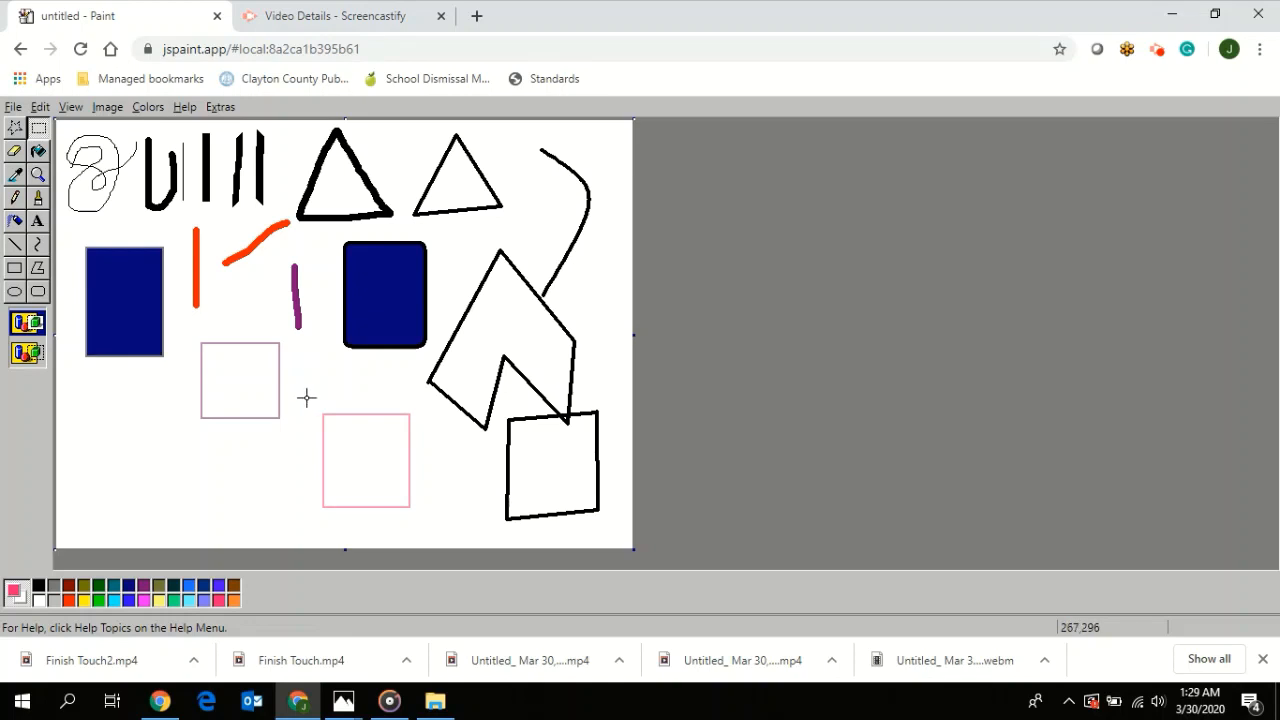
drag(304, 397, 431, 525)
mouse_move(389, 457)
mouse_down()
mouse_move(360, 423)
mouse_move(203, 426)
mouse_move(160, 464)
mouse_move(340, 329)
mouse_move(534, 249)
mouse_move(376, 459)
mouse_up()
click(184, 518)
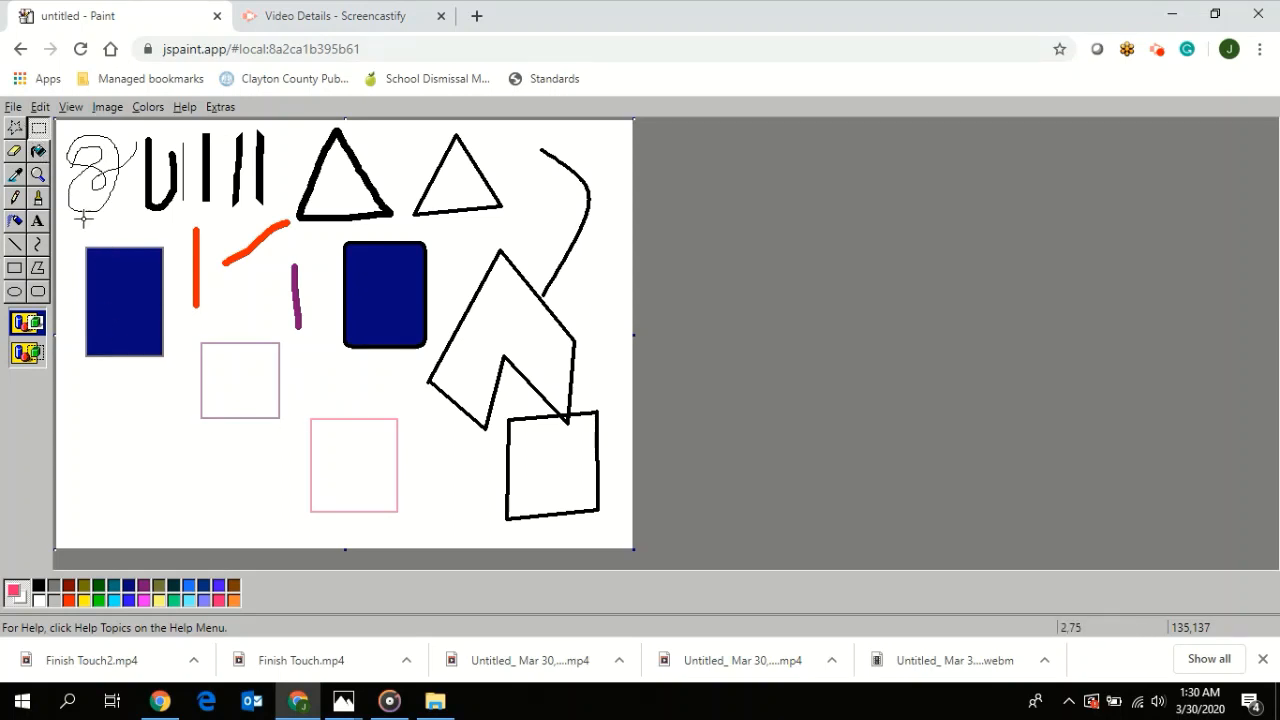
- Save the drawing to a file
click(13, 108)
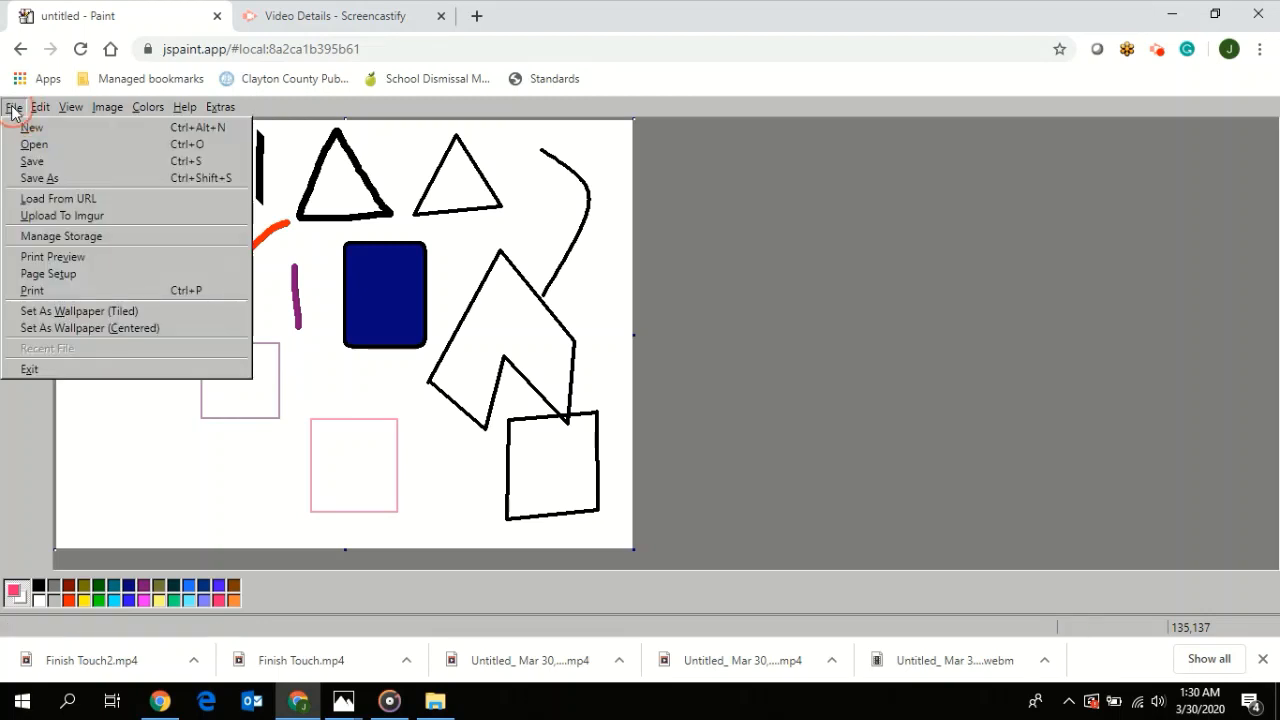
click(40, 162)
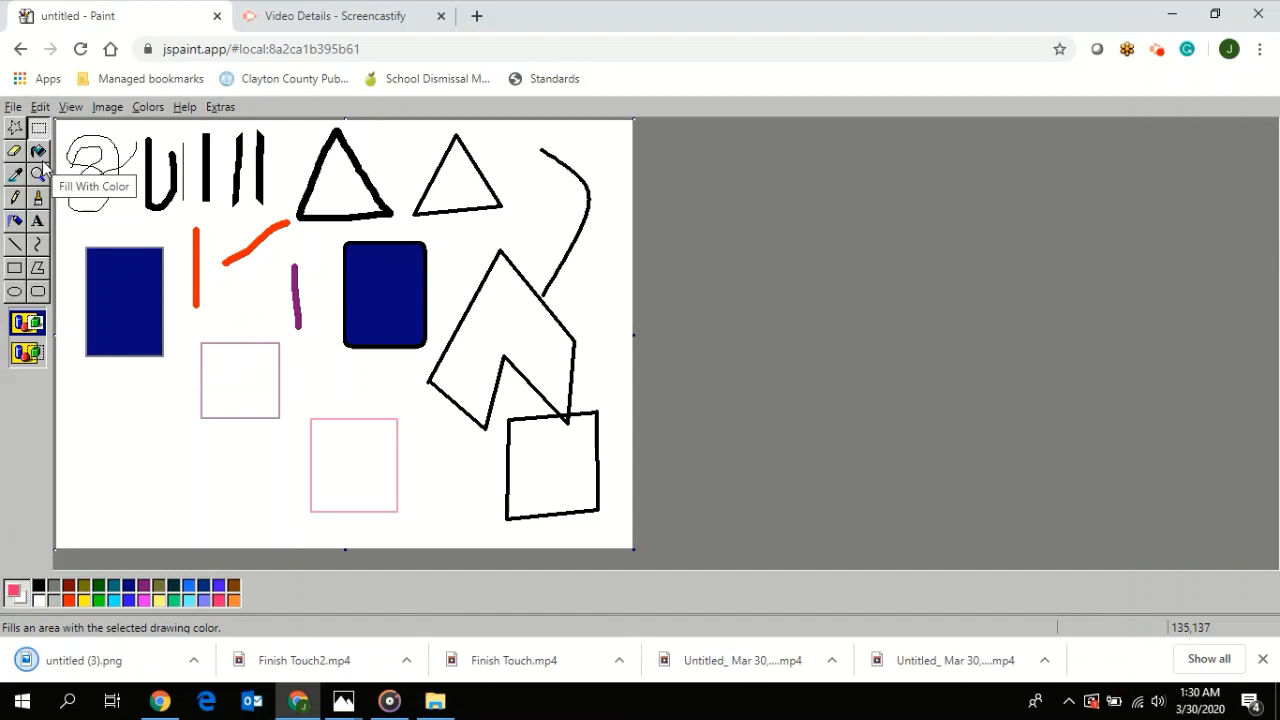